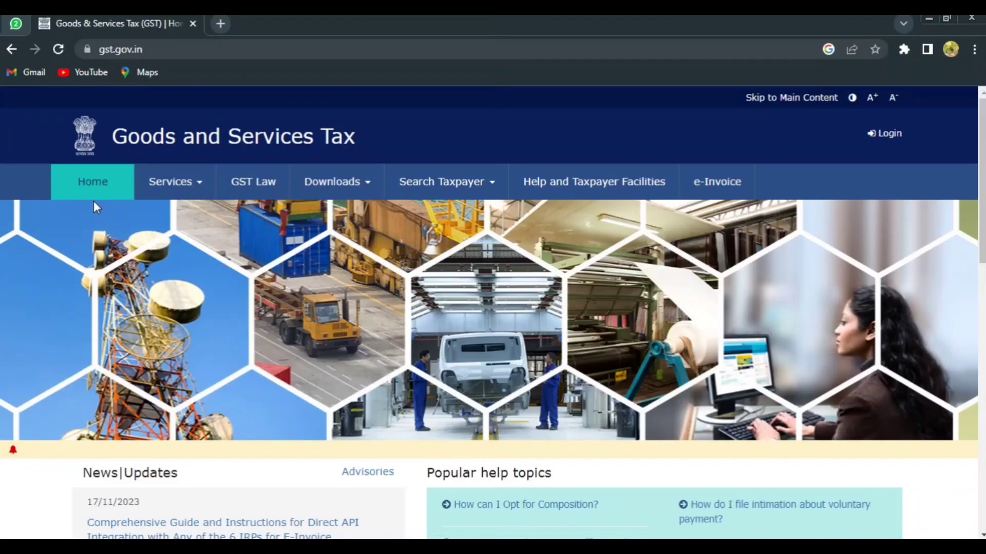
Open the new GST registration form on the portal.
{"action": "left_click", "coordinate": [183, 193]}
{"action": "mouse_move", "coordinate": [104, 222]}
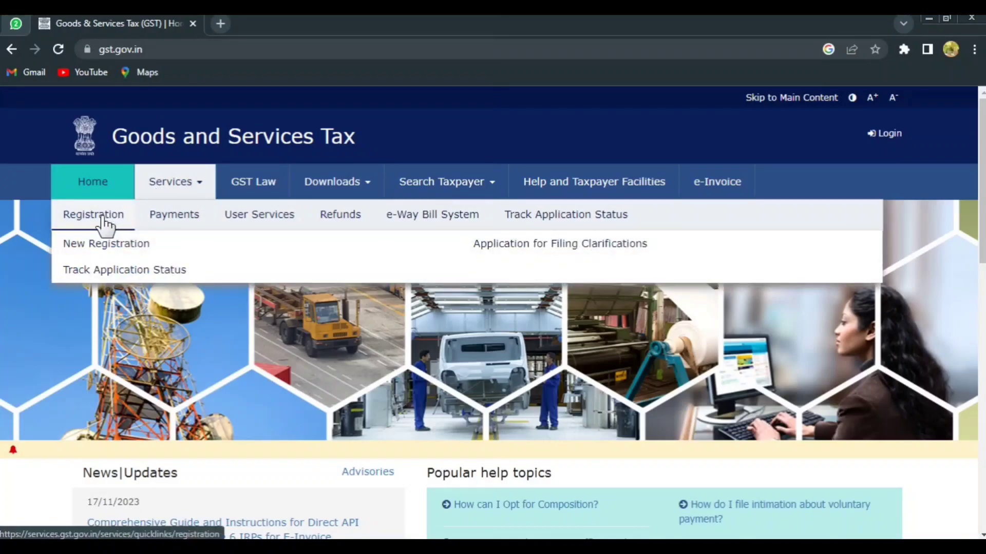
{"action": "left_click", "coordinate": [103, 243]}
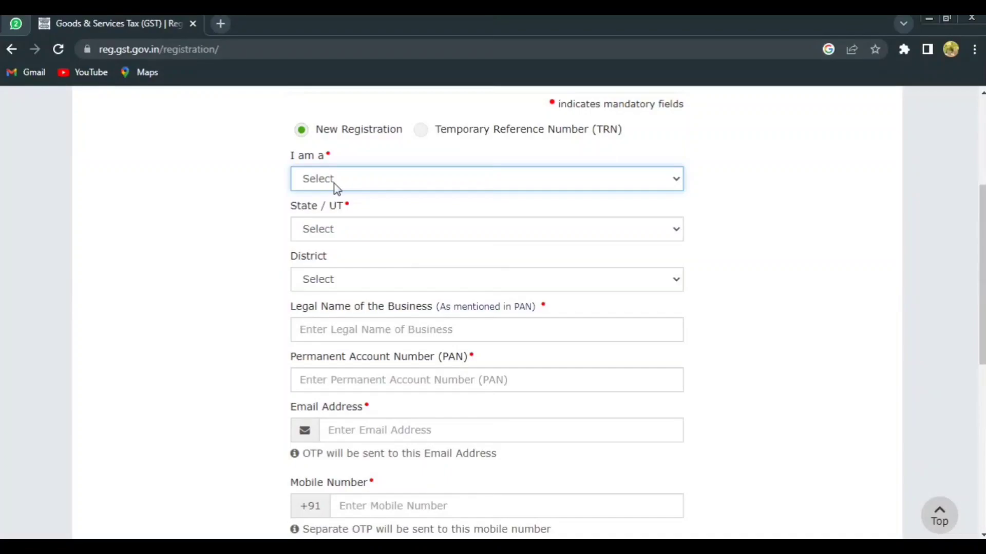
Set the applicant type to Taxpayer, the state to Karnataka and the district to Bengaluru Urban.
{"action": "left_click", "coordinate": [334, 183]}
{"action": "left_click", "coordinate": [340, 213]}
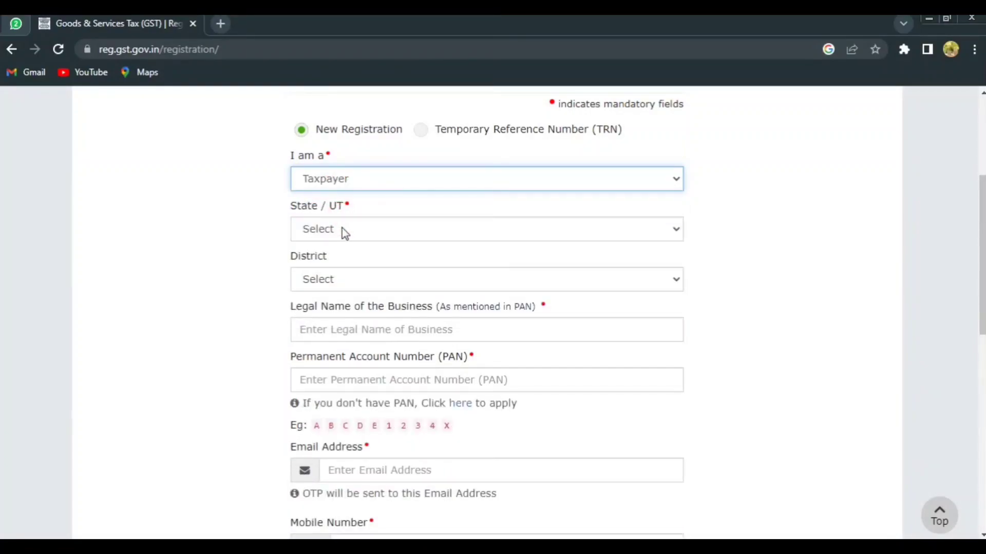
{"action": "left_click", "coordinate": [342, 229]}
{"action": "left_click", "coordinate": [345, 457]}
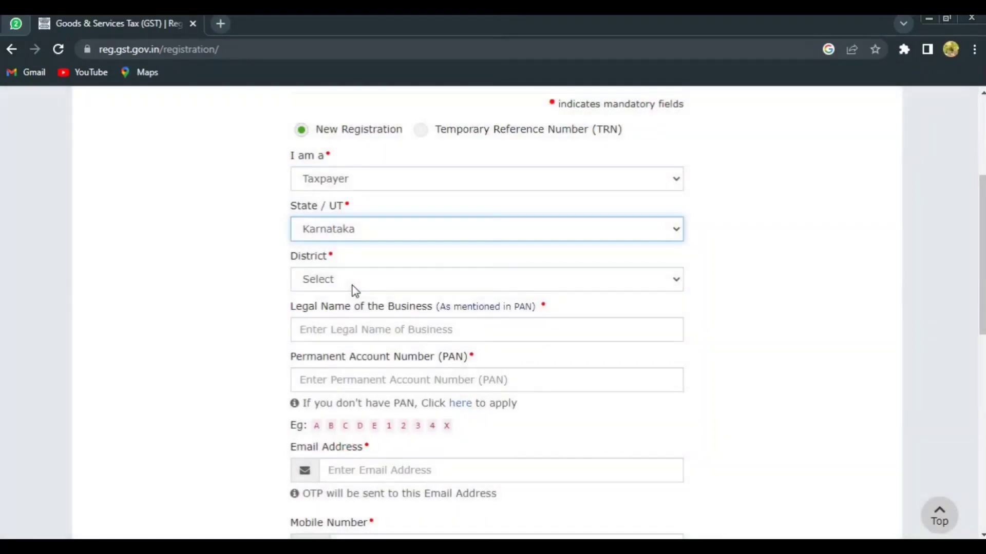
{"action": "left_click", "coordinate": [352, 284]}
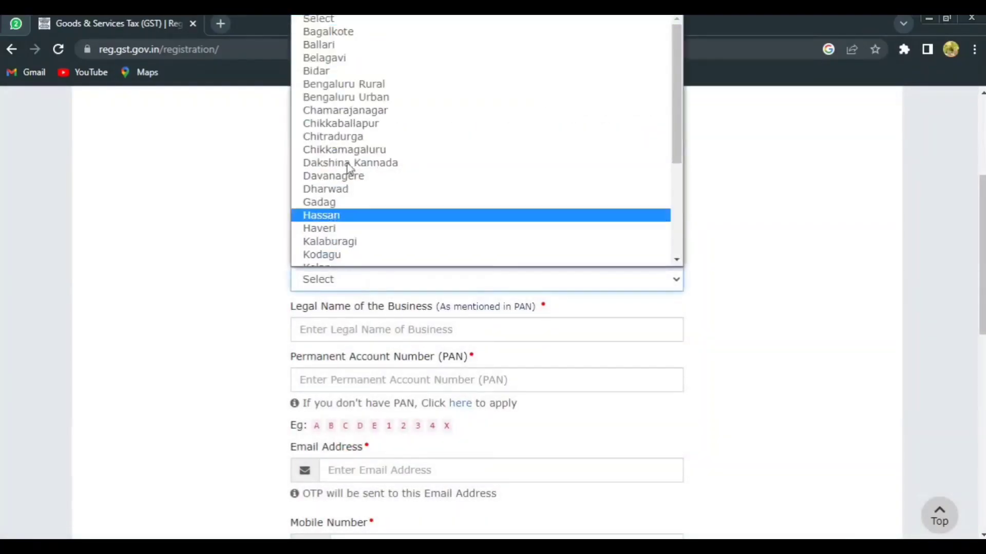
{"action": "left_click", "coordinate": [354, 97]}
{"action": "scroll", "coordinate": [394, 220], "scroll_direction": "down", "scroll_amount": 1}
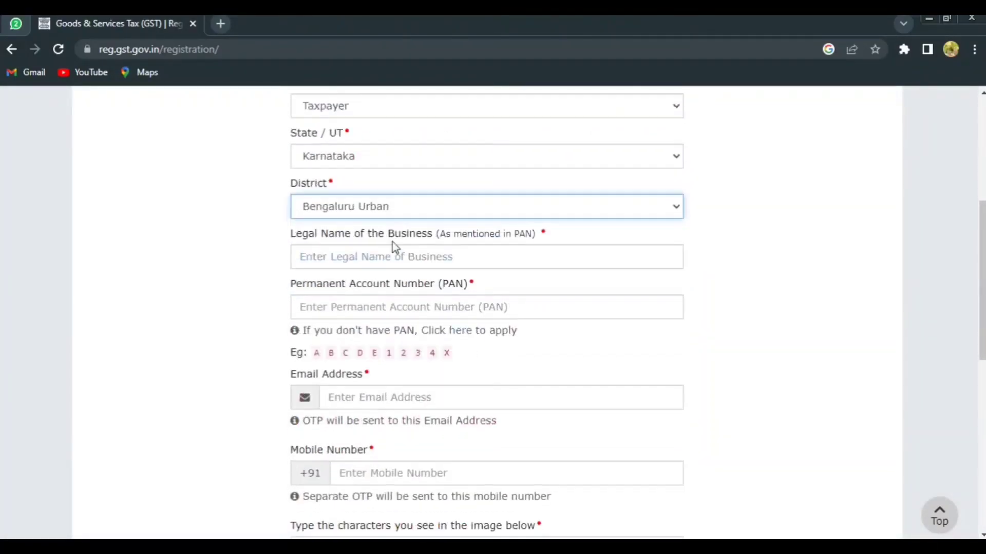
Fill in the business's legal name, PAN, email address, mobile number and CAPTCHA characters, and submit the form.
{"action": "left_click", "coordinate": [335, 254]}
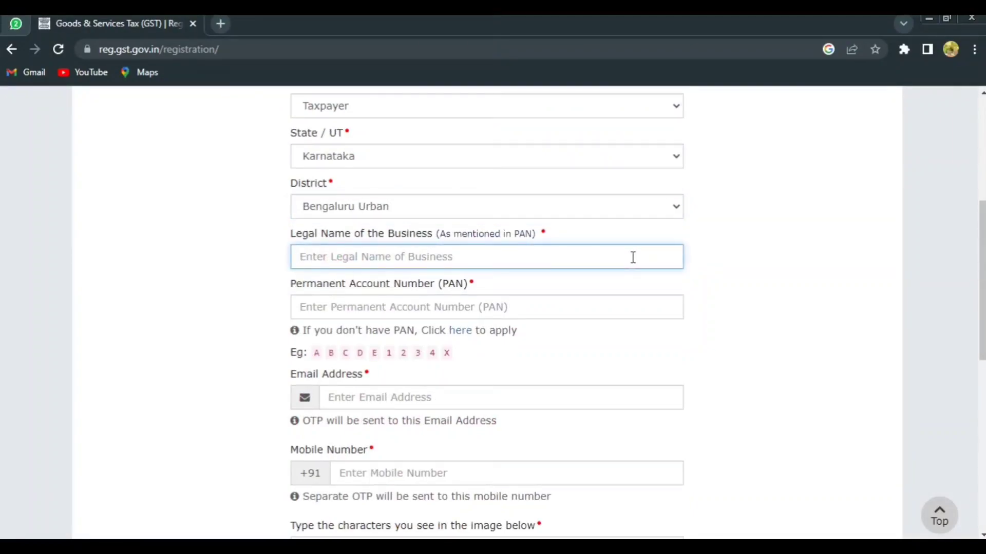
{"action": "left_click", "coordinate": [690, 303]}
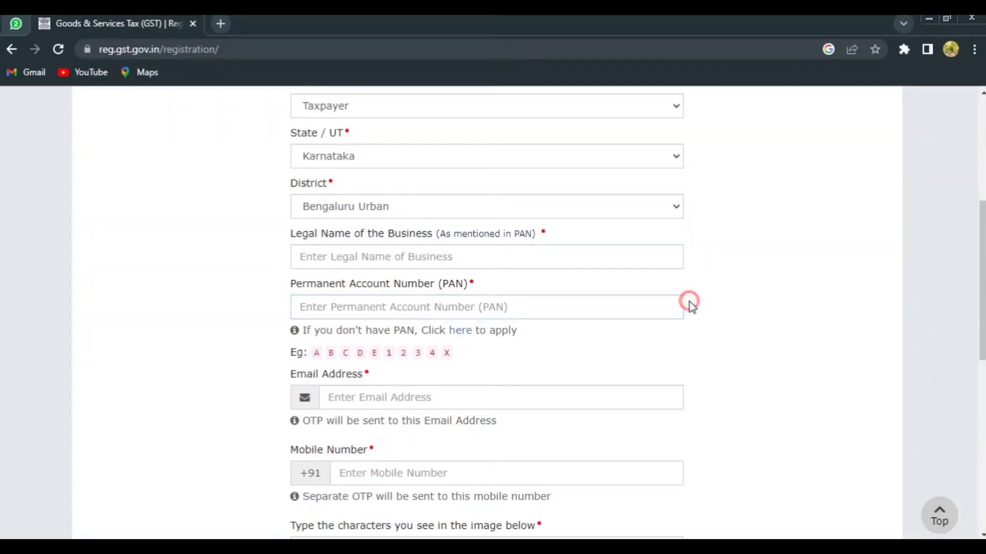
{"action": "left_click", "coordinate": [550, 303]}
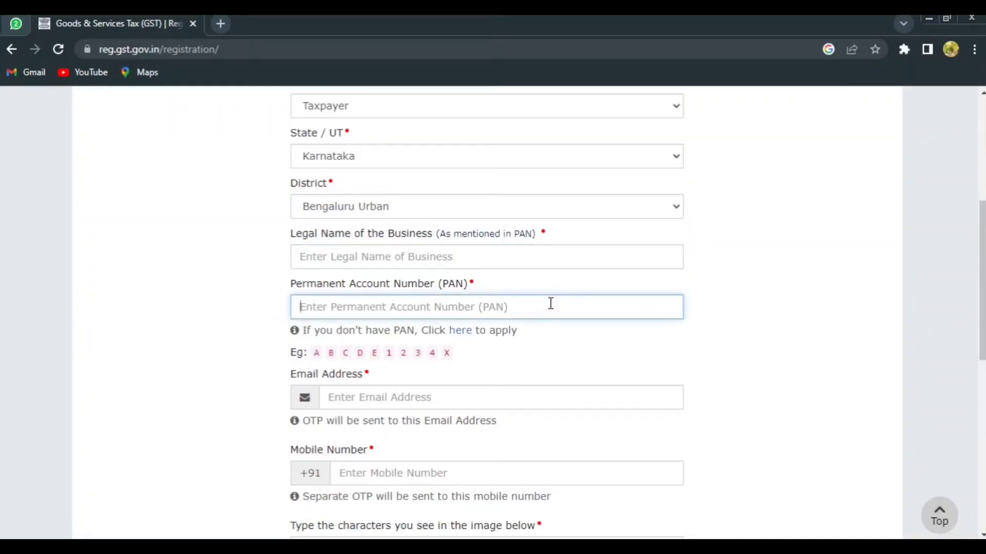
{"action": "left_click", "coordinate": [547, 394]}
{"action": "scroll", "coordinate": [548, 394], "scroll_direction": "down", "scroll_amount": 3}
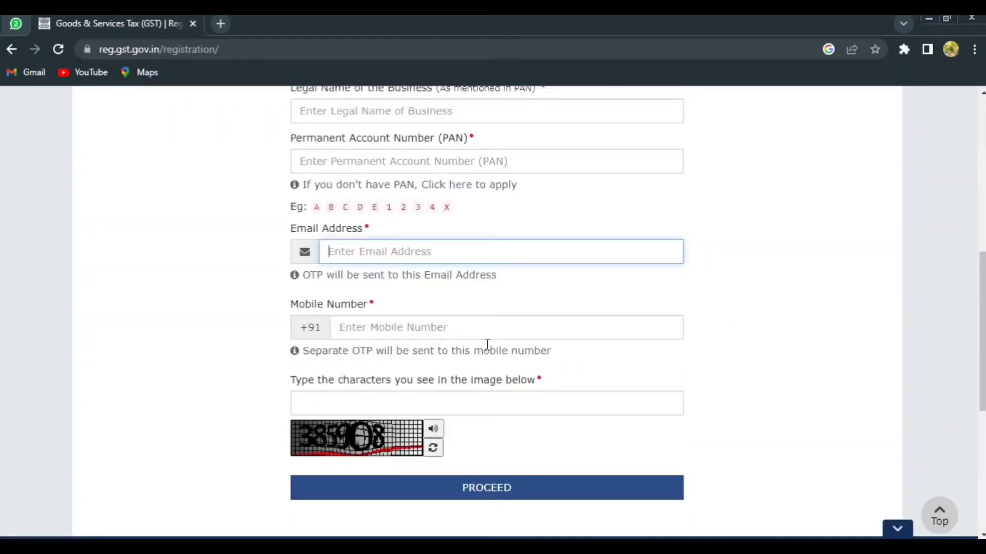
{"action": "left_click", "coordinate": [493, 323]}
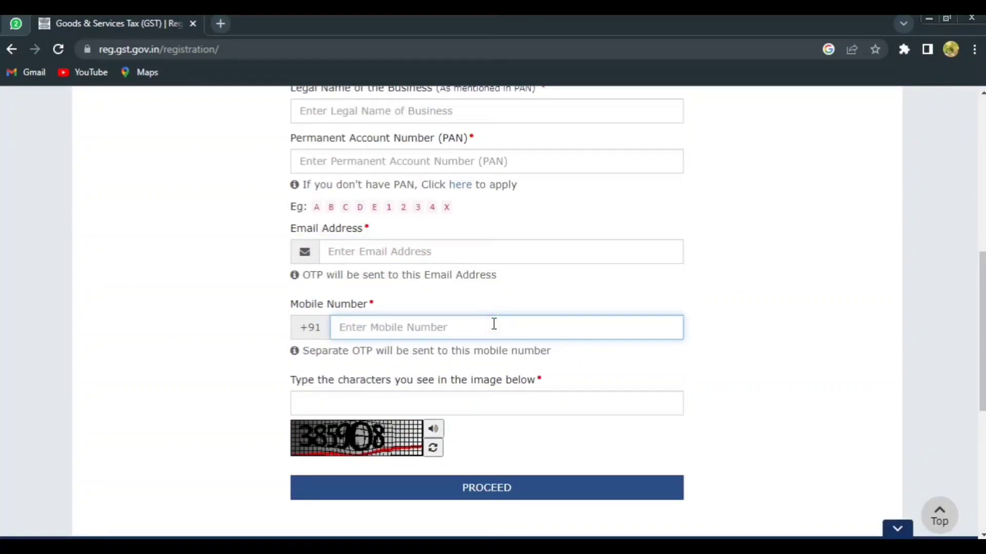
{"action": "left_click", "coordinate": [400, 398]}
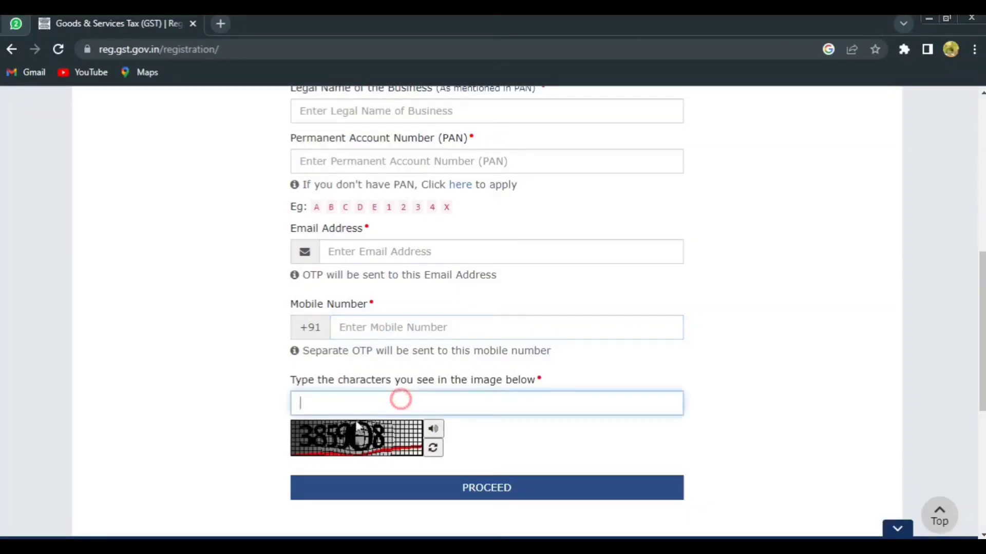
{"action": "left_click", "coordinate": [481, 497]}
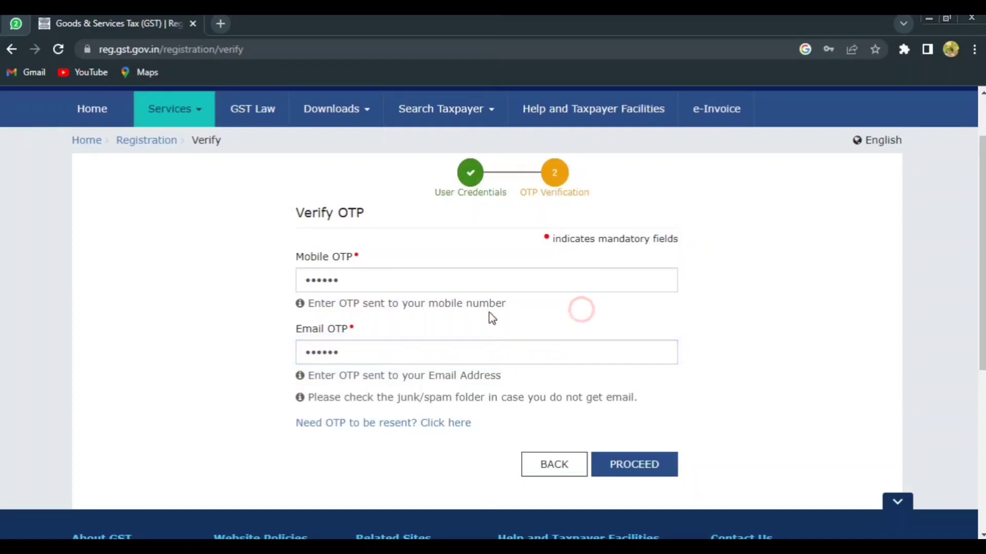
Submit the mobile and email OTPs, and copy the issued Temporary Reference Number.
{"action": "left_click", "coordinate": [636, 468]}
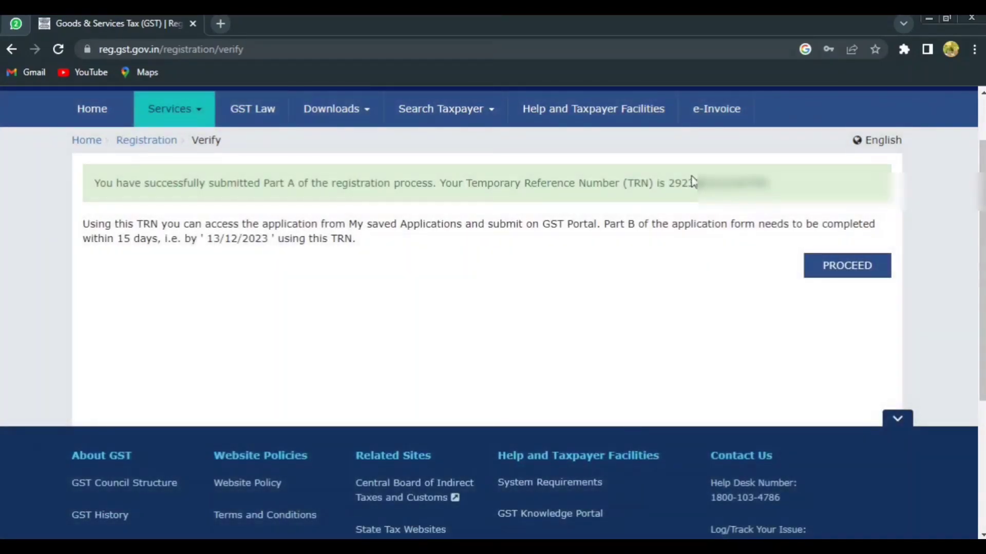
{"action": "left_click_drag", "start_coordinate": [671, 183], "coordinate": [773, 183]}
{"action": "right_click", "coordinate": [768, 183]}
{"action": "left_click", "coordinate": [780, 194]}
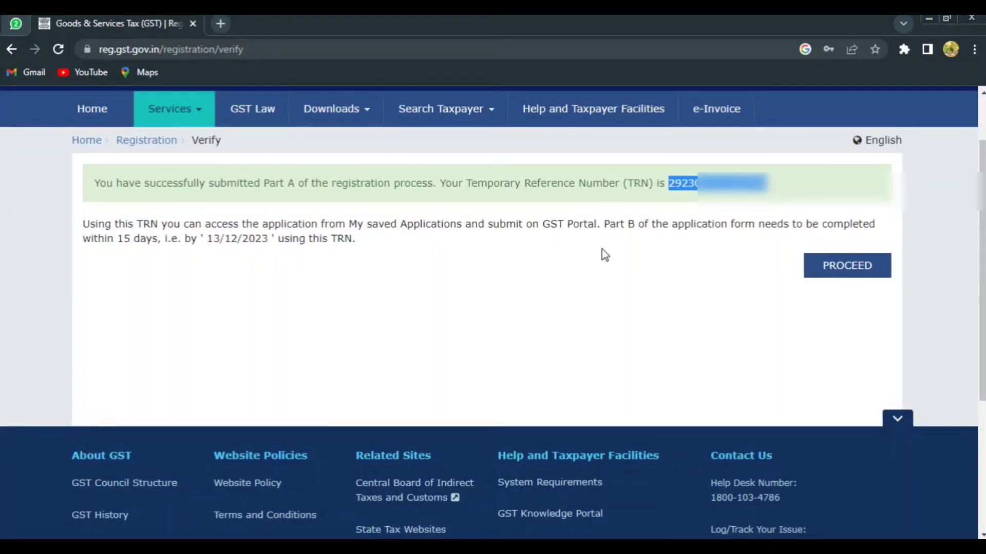
Proceed to the TRN sign-in form and paste the copied Temporary Reference Number into its field.
{"action": "left_click", "coordinate": [829, 269]}
{"action": "scroll", "coordinate": [522, 227], "scroll_direction": "down", "scroll_amount": 3}
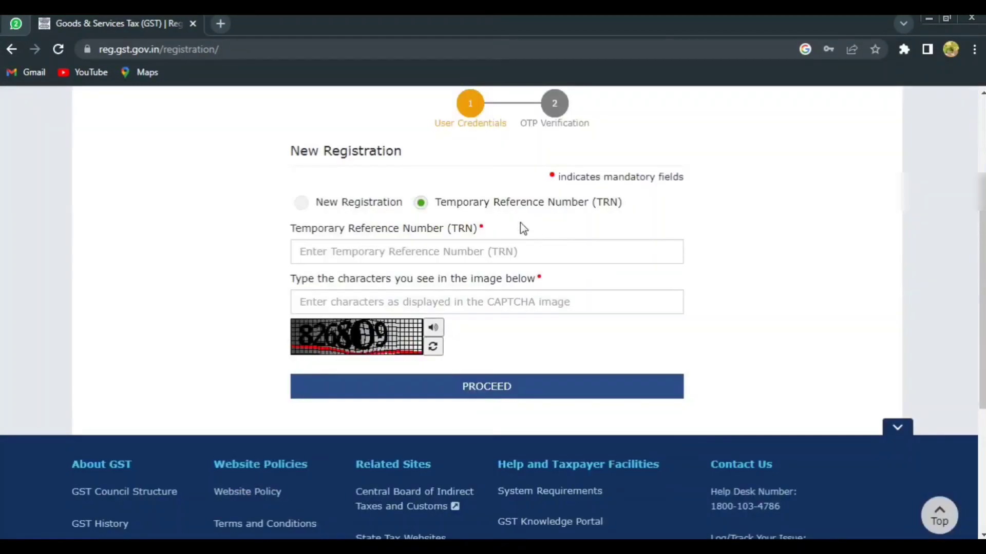
{"action": "right_click", "coordinate": [412, 253]}
{"action": "left_click", "coordinate": [441, 340]}
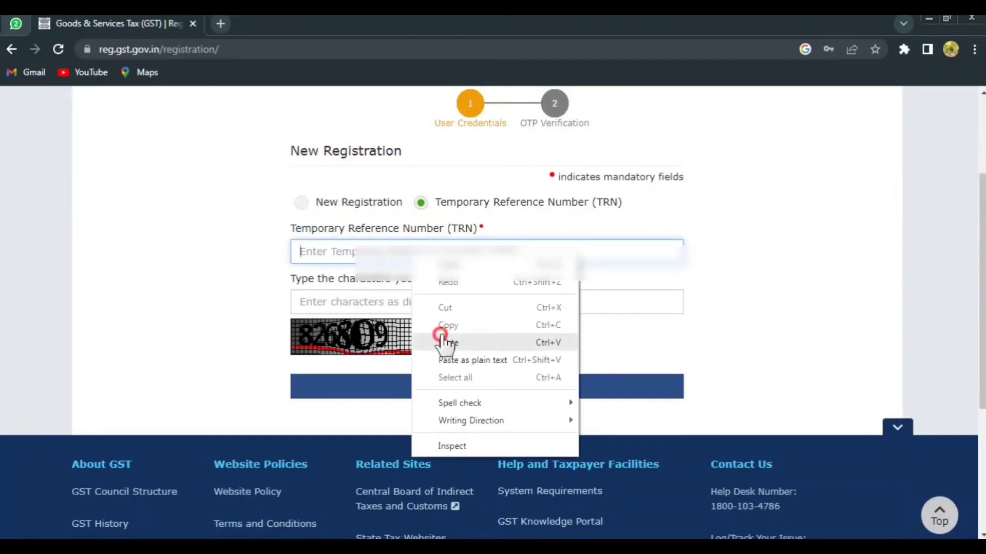
Enter the CAPTCHA characters shown in the image and submit the Temporary Reference Number form.
{"action": "left_click", "coordinate": [364, 301]}
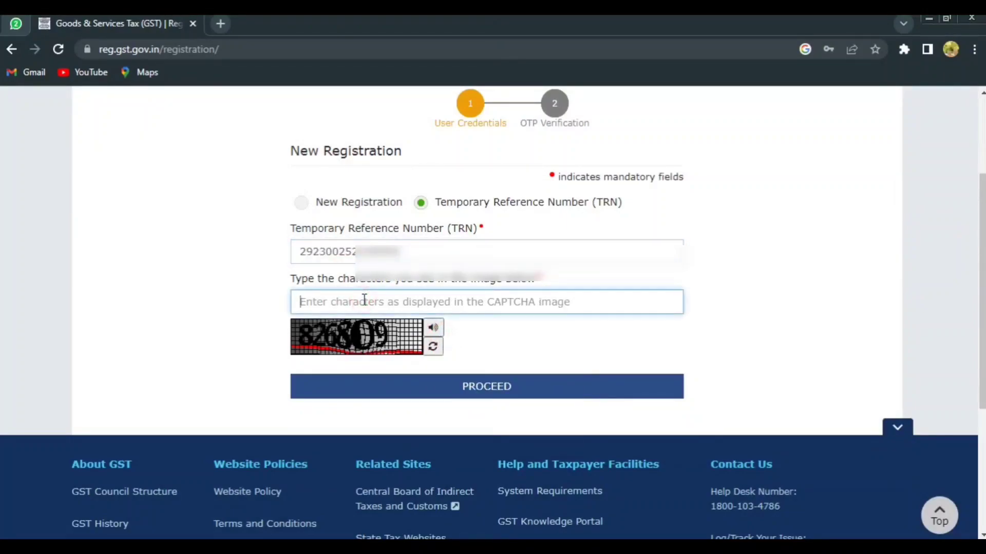
{"action": "type", "text": "826809"}
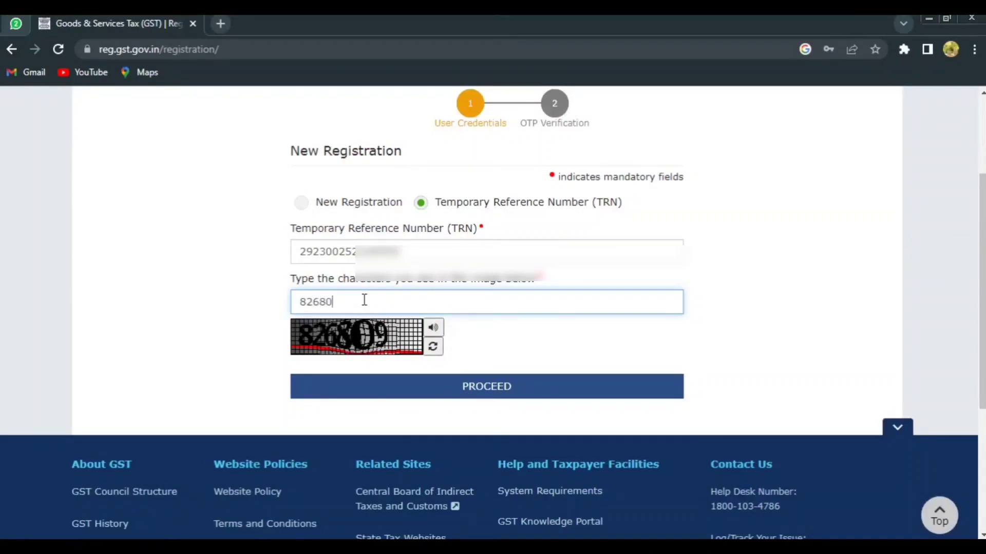
{"action": "left_click", "coordinate": [466, 382]}
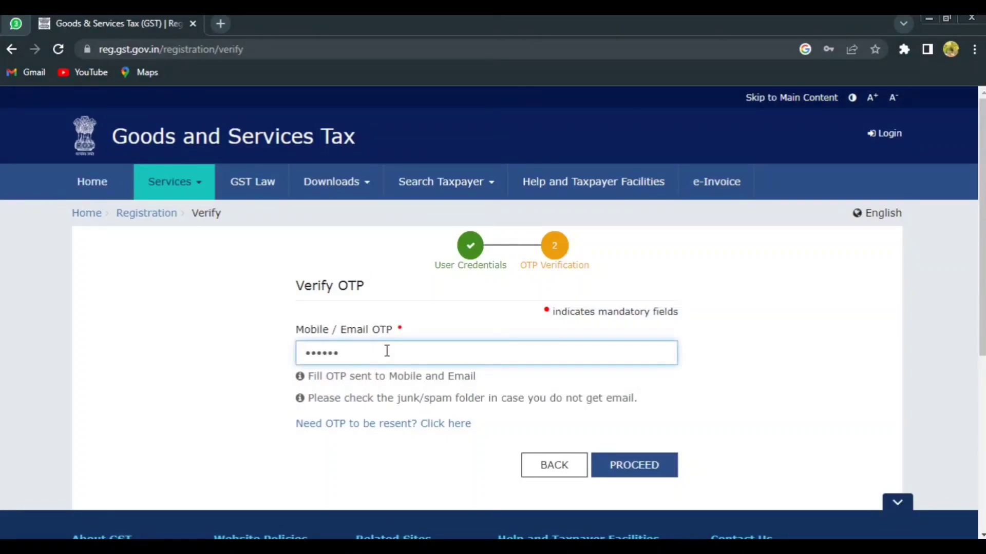
Submit the mobile/email OTP and open the saved registration application for editing.
{"action": "left_click", "coordinate": [632, 475]}
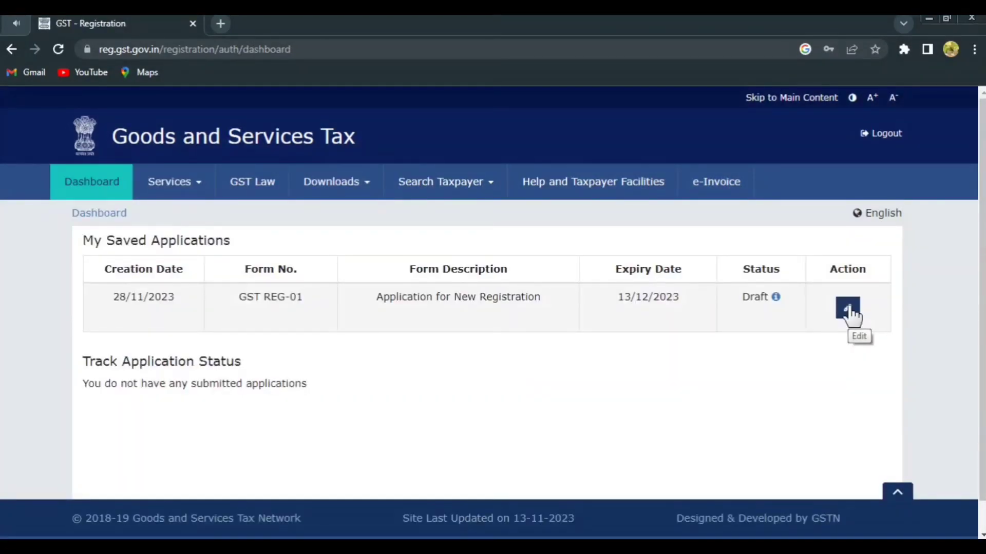
{"action": "left_click", "coordinate": [848, 310]}
Set the constitution of business to Proprietorship in the business details.
{"action": "left_click", "coordinate": [274, 354]}
{"action": "left_click", "coordinate": [439, 348]}
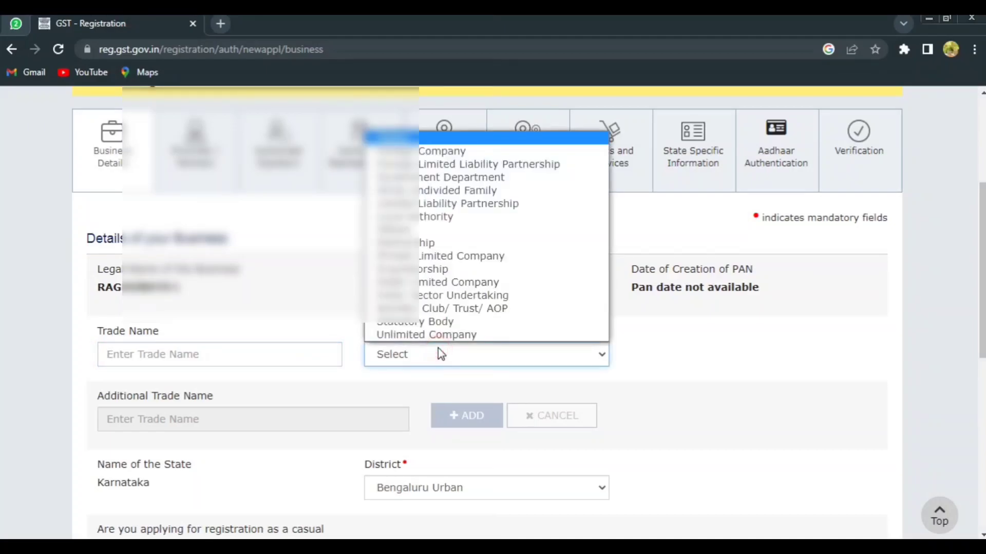
{"action": "left_click", "coordinate": [419, 270]}
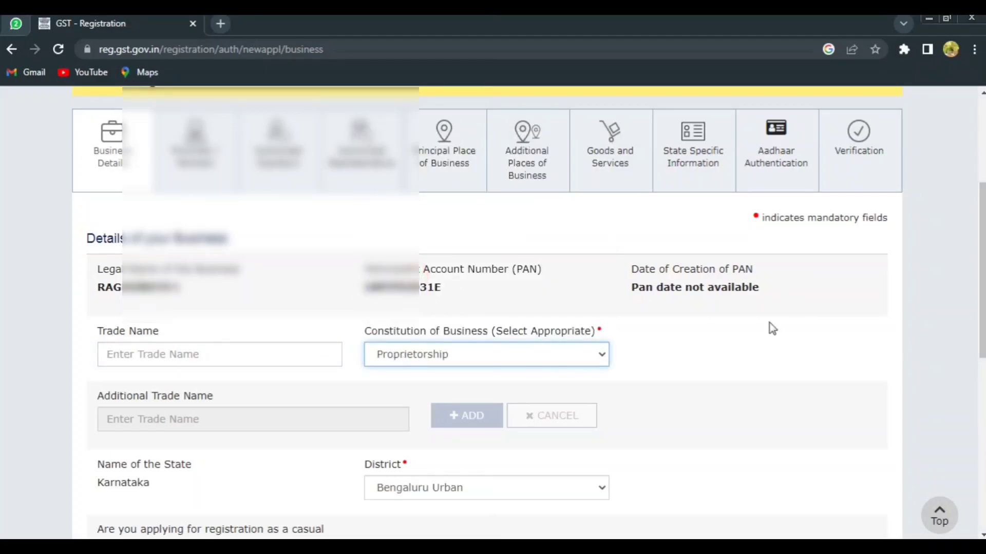
Set the reason for registration to Inter-State supply, and the commencement and liability dates to 28/11/2023.
{"action": "scroll", "coordinate": [769, 322], "scroll_direction": "down", "scroll_amount": 4}
{"action": "scroll", "coordinate": [409, 325], "scroll_direction": "down", "scroll_amount": 1}
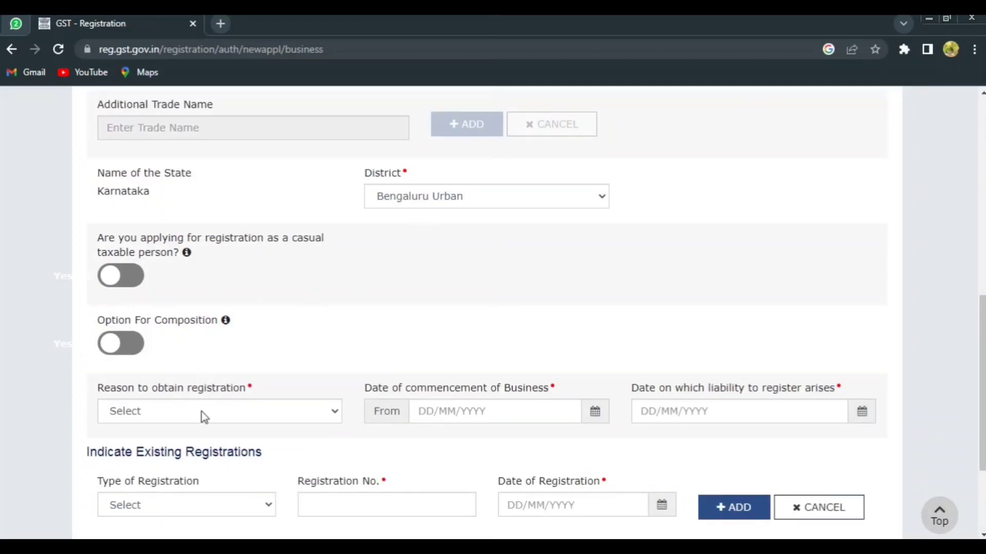
{"action": "scroll", "coordinate": [203, 416], "scroll_direction": "down", "scroll_amount": 1}
{"action": "left_click", "coordinate": [183, 338]}
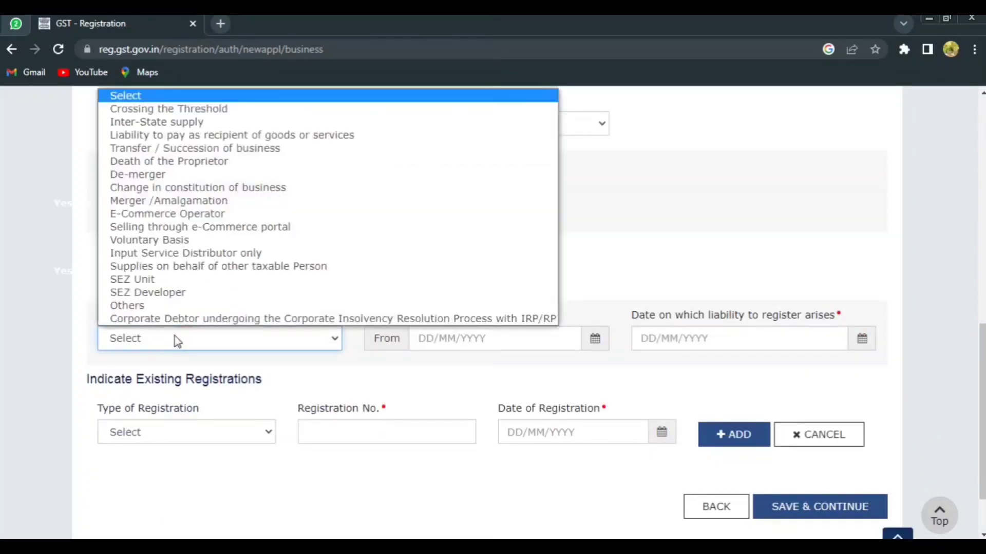
{"action": "left_click", "coordinate": [154, 122]}
{"action": "left_click", "coordinate": [464, 336]}
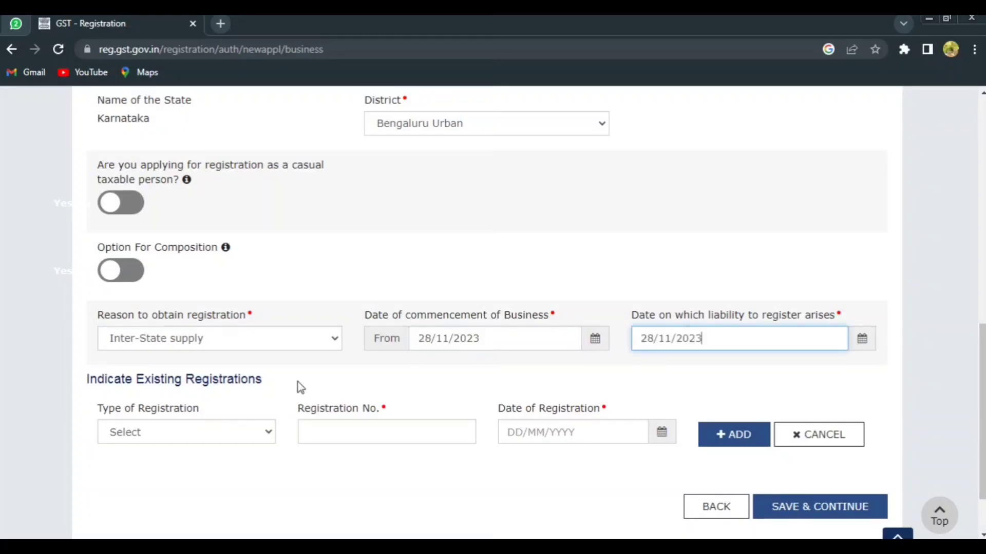
{"action": "left_click", "coordinate": [303, 378]}
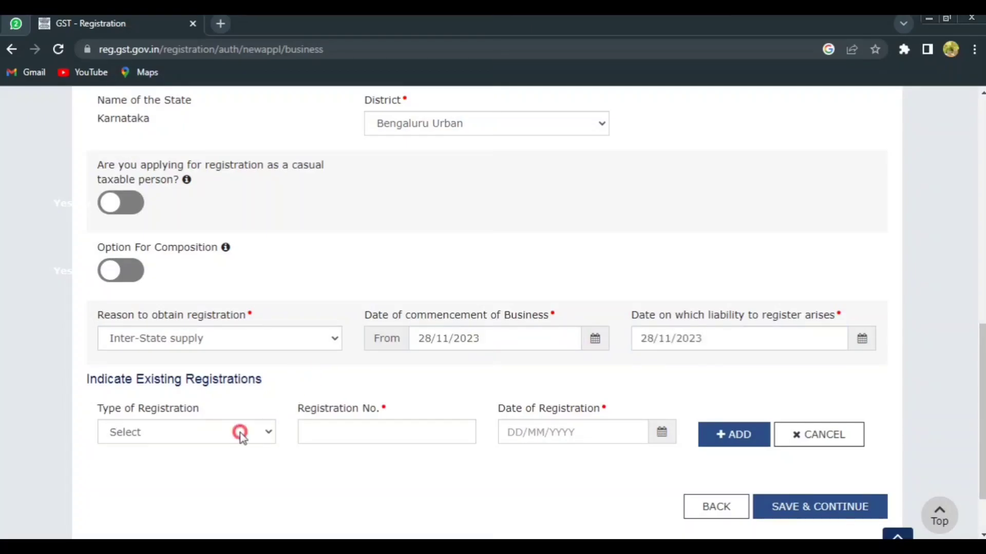
Specify an existing registration of type Others (Please specify) named "trn" and paste the Temporary Reference Number as its registration number.
{"action": "left_click", "coordinate": [243, 437]}
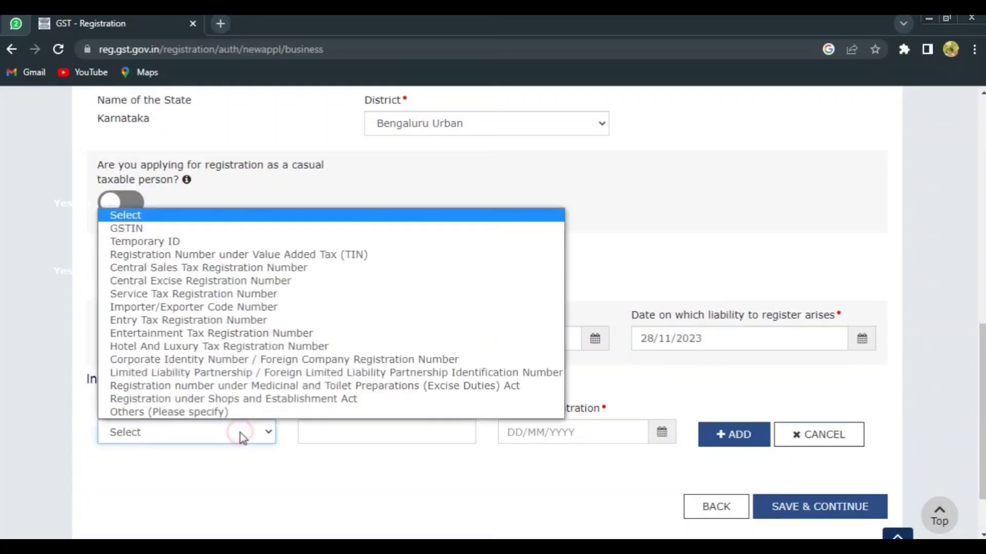
{"action": "left_click", "coordinate": [207, 414]}
{"action": "left_click", "coordinate": [345, 429]}
{"action": "type", "text": "trn"}
{"action": "key", "text": "Tab"}
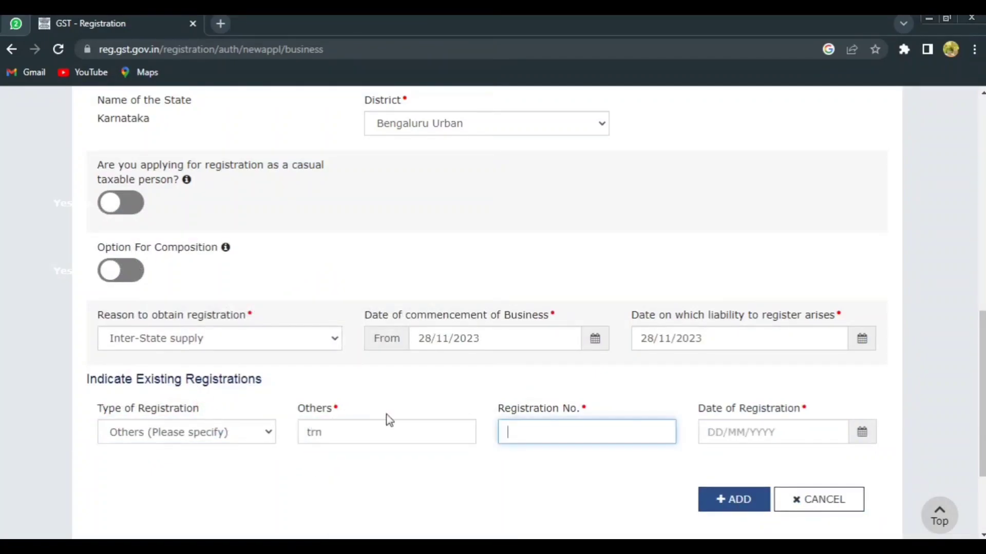
{"action": "right_click", "coordinate": [532, 427]}
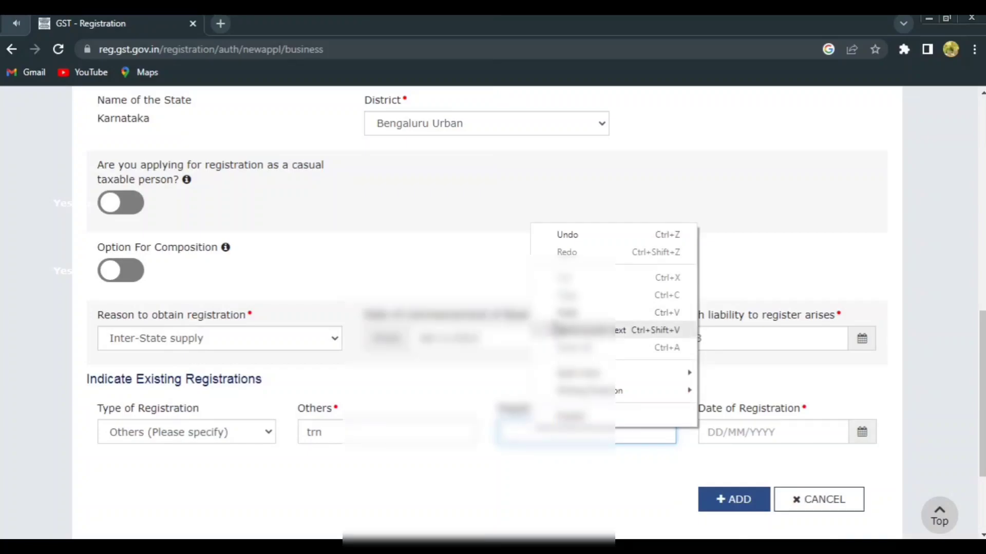
{"action": "left_click", "coordinate": [557, 314]}
Add the existing registration with the date 28/11/2023, and save the business details to continue to the proprietor details.
{"action": "left_click", "coordinate": [721, 432]}
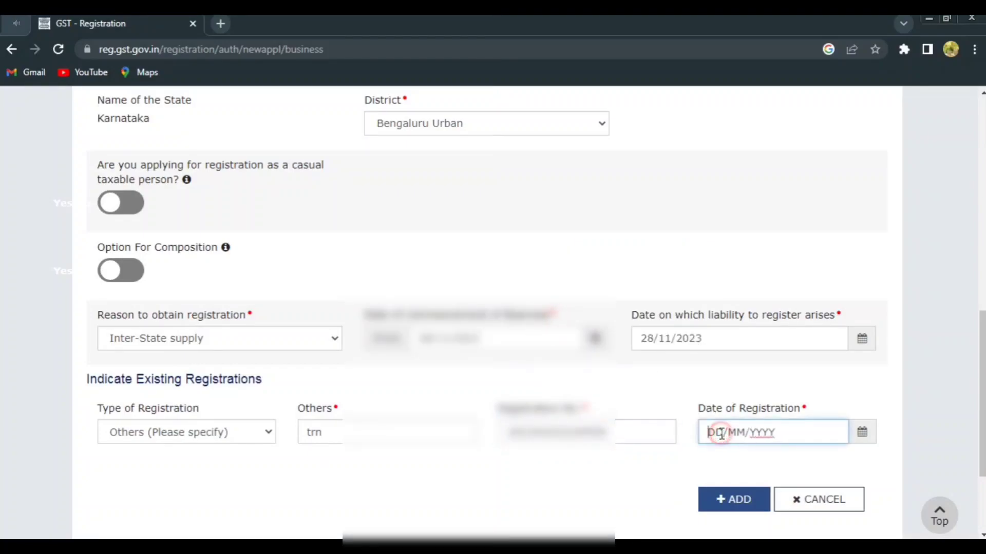
{"action": "type", "text": "28/11/2023"}
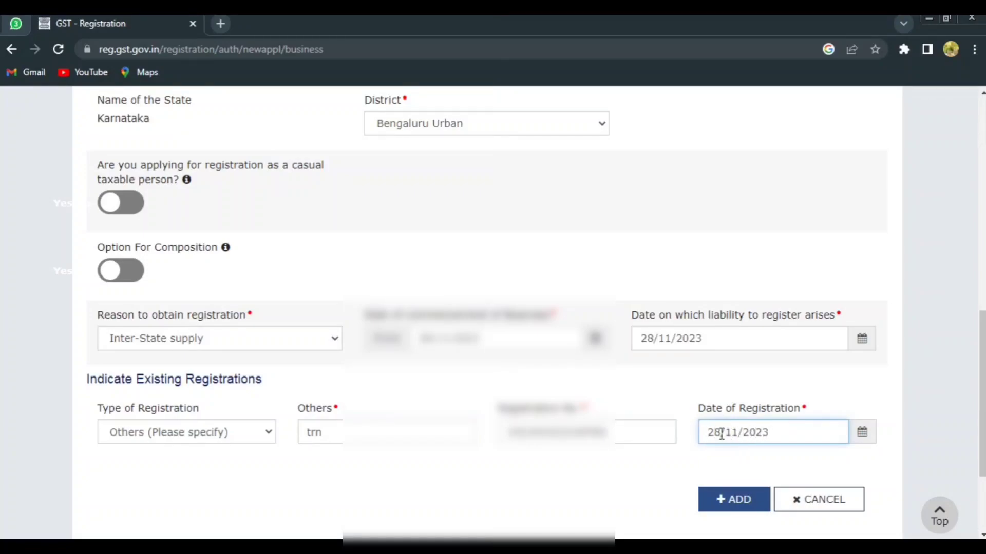
{"action": "left_click", "coordinate": [739, 500]}
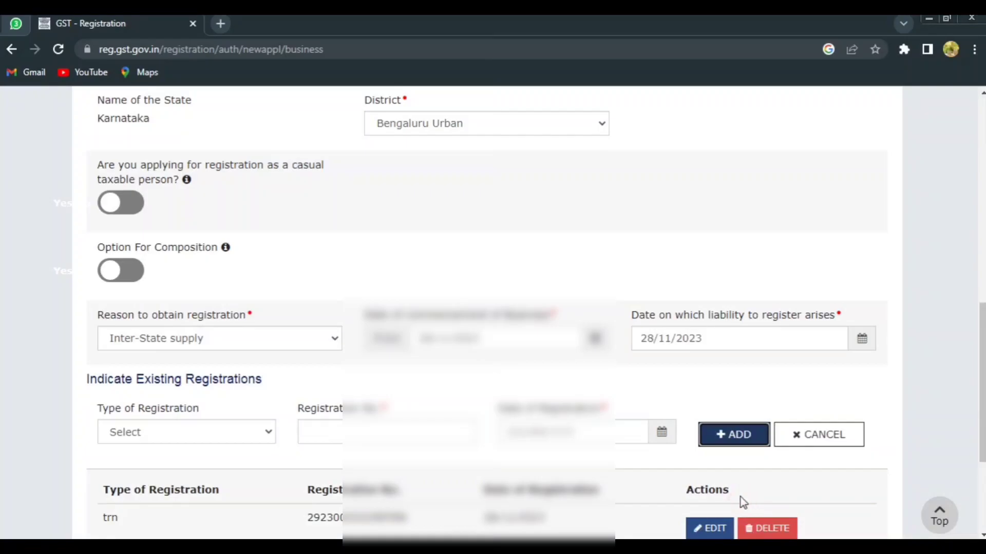
{"action": "scroll", "coordinate": [740, 497], "scroll_direction": "down", "scroll_amount": 4}
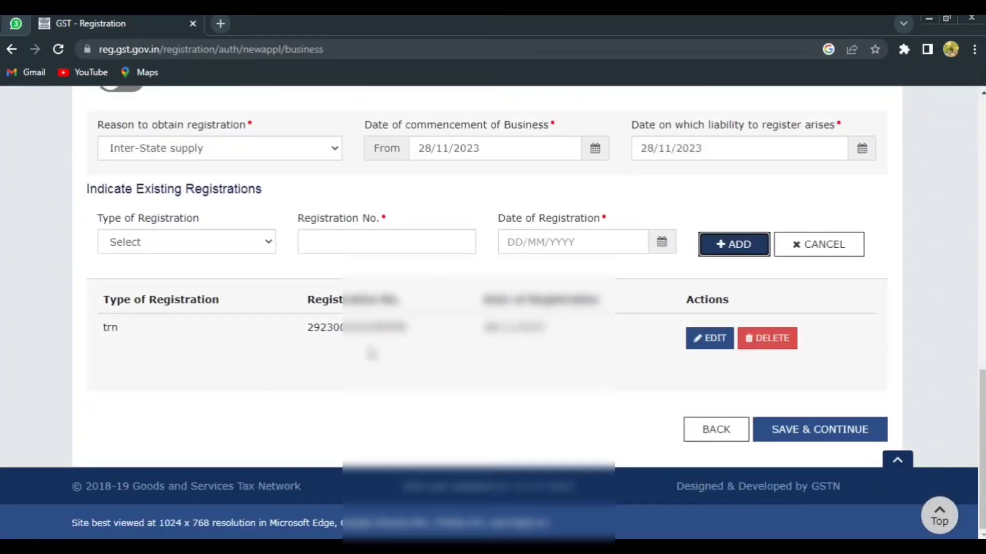
{"action": "left_click", "coordinate": [819, 433]}
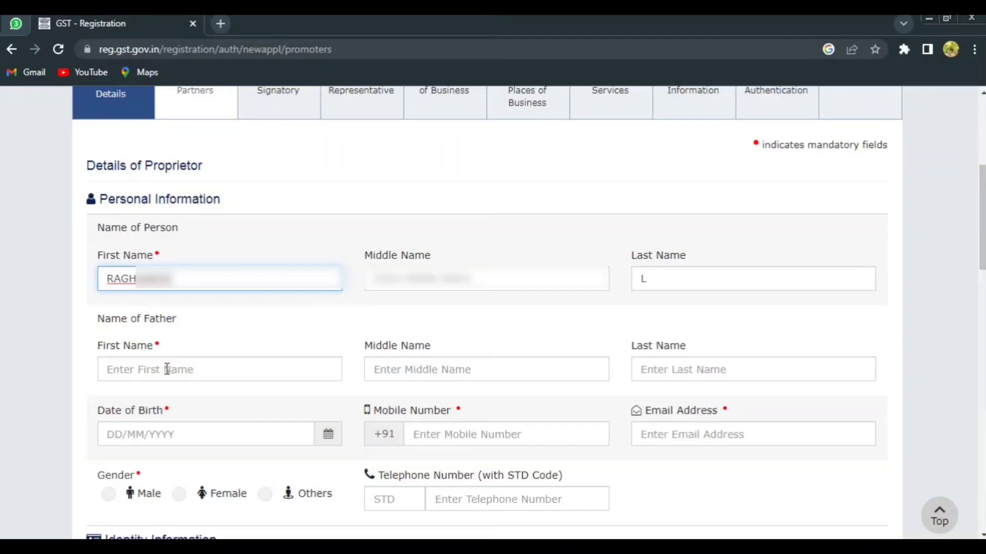
Set the proprietor's gender to Male and the designation/status to "proprietor" in the identity information.
{"action": "scroll", "coordinate": [145, 208], "scroll_direction": "down", "scroll_amount": 4}
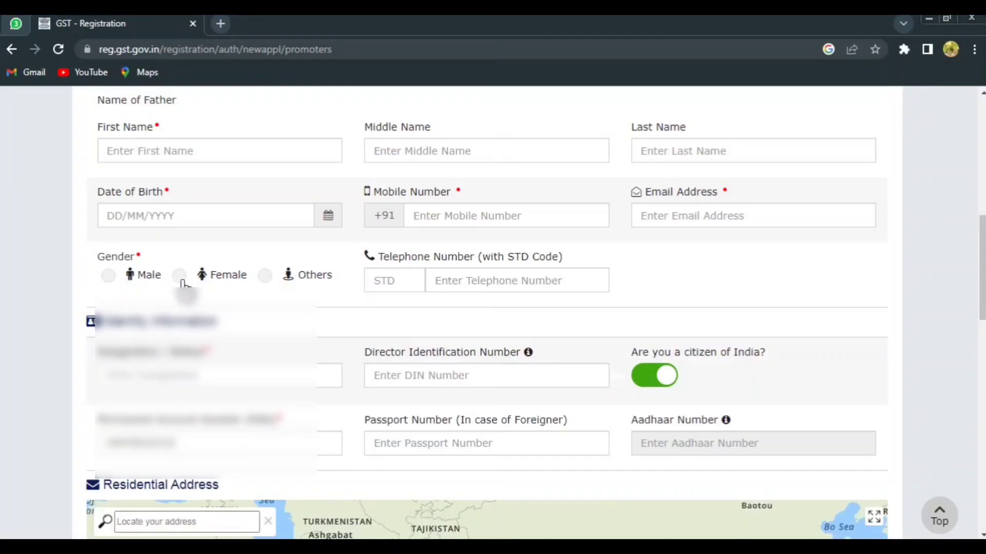
{"action": "left_click", "coordinate": [108, 276]}
{"action": "scroll", "coordinate": [469, 332], "scroll_direction": "down", "scroll_amount": 3}
{"action": "left_click", "coordinate": [199, 237]}
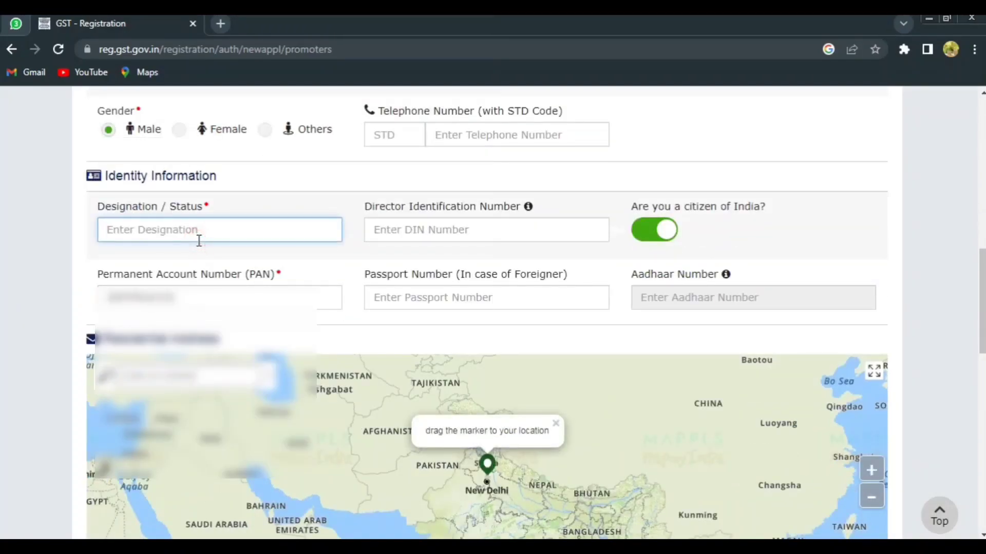
{"action": "type", "text": "propr"}
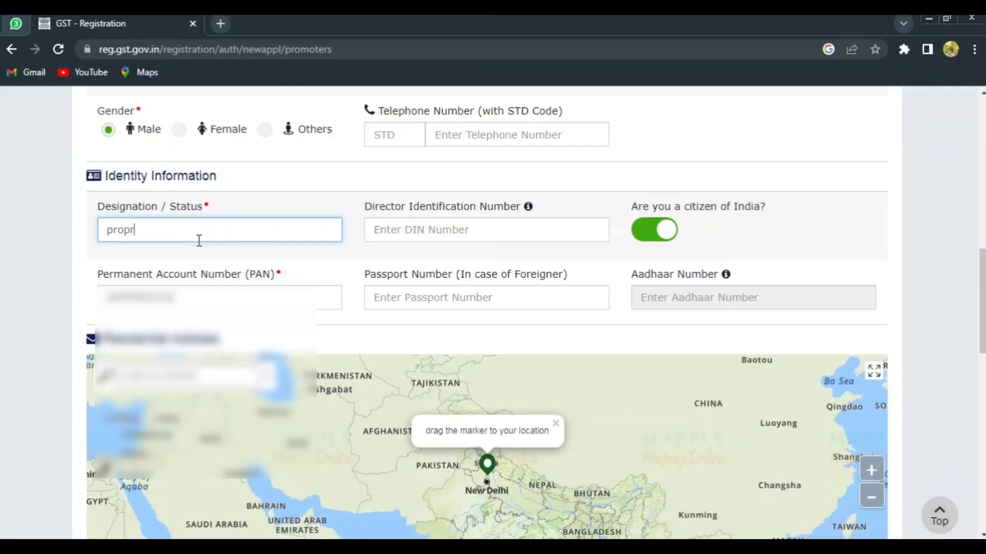
{"action": "type", "text": "ietor"}
{"action": "left_click", "coordinate": [270, 201]}
Enter the proprietor's residential postal code and accept its matching suggestion to fill in the state, district and city.
{"action": "scroll", "coordinate": [270, 201], "scroll_direction": "down", "scroll_amount": 5}
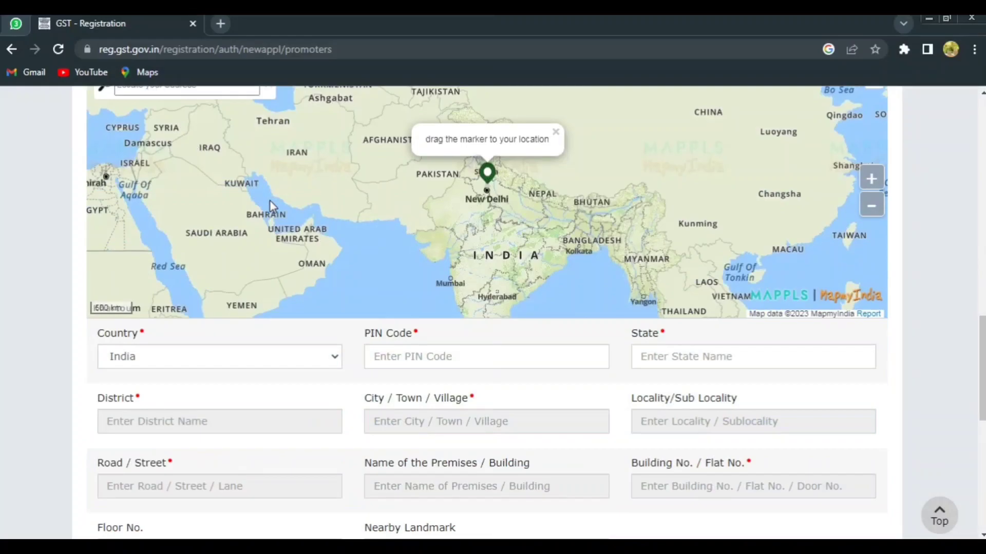
{"action": "left_click", "coordinate": [378, 354]}
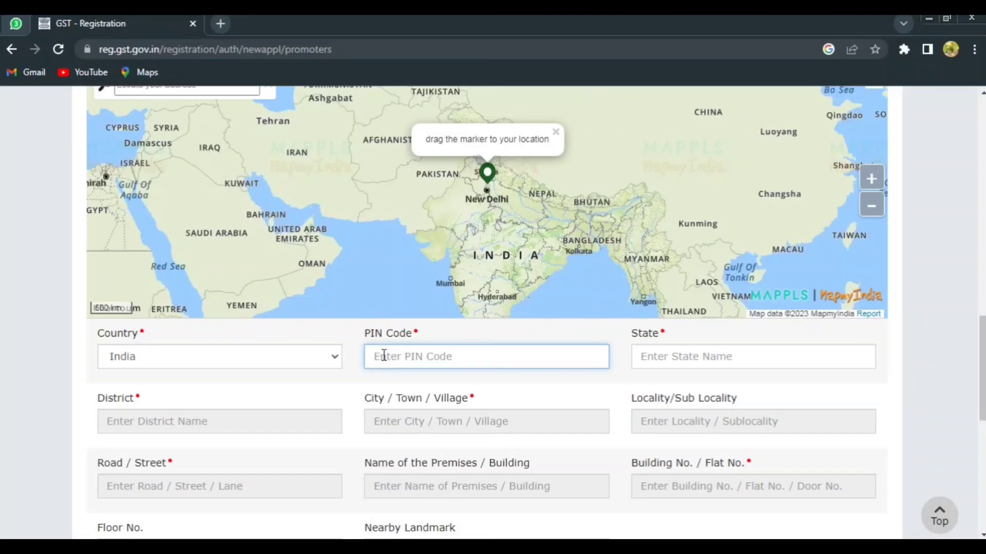
{"action": "key", "text": "ctrl+v"}
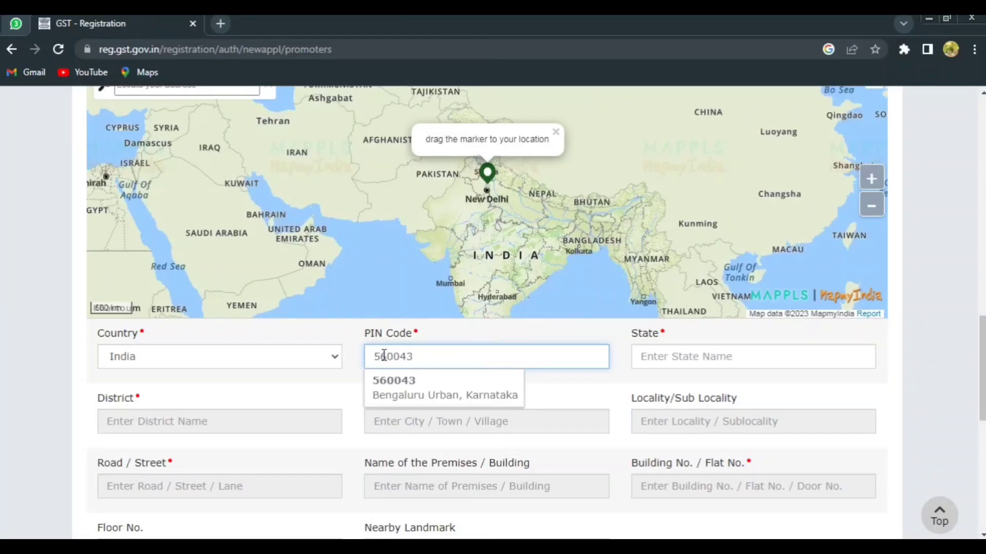
{"action": "left_click", "coordinate": [398, 387]}
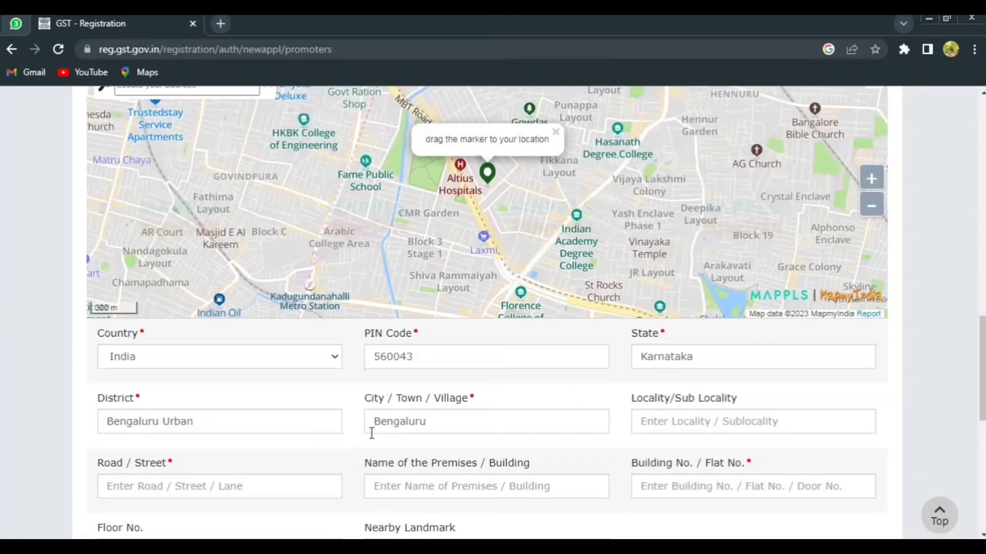
{"action": "scroll", "coordinate": [414, 434], "scroll_direction": "down", "scroll_amount": 1}
{"action": "left_click", "coordinate": [657, 347]}
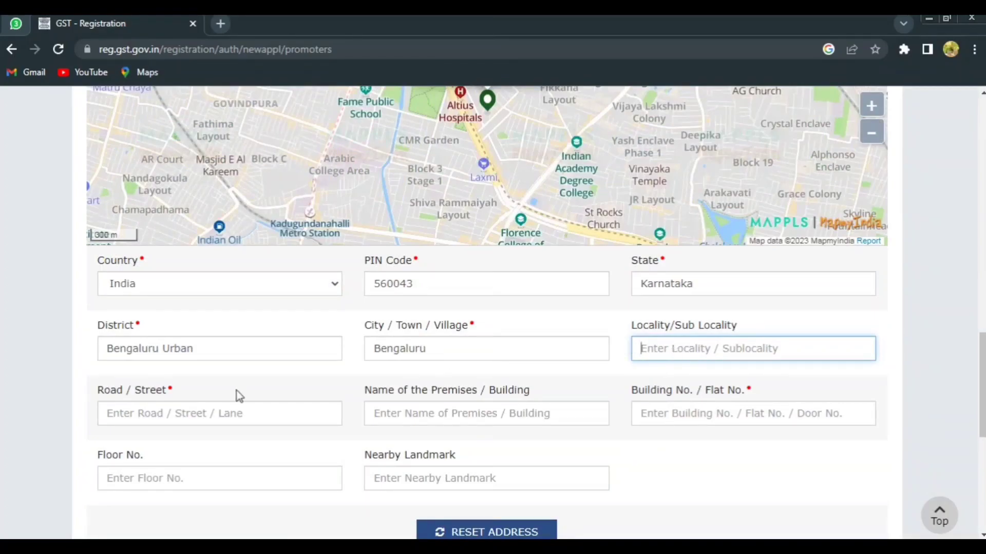
{"action": "left_click", "coordinate": [221, 425]}
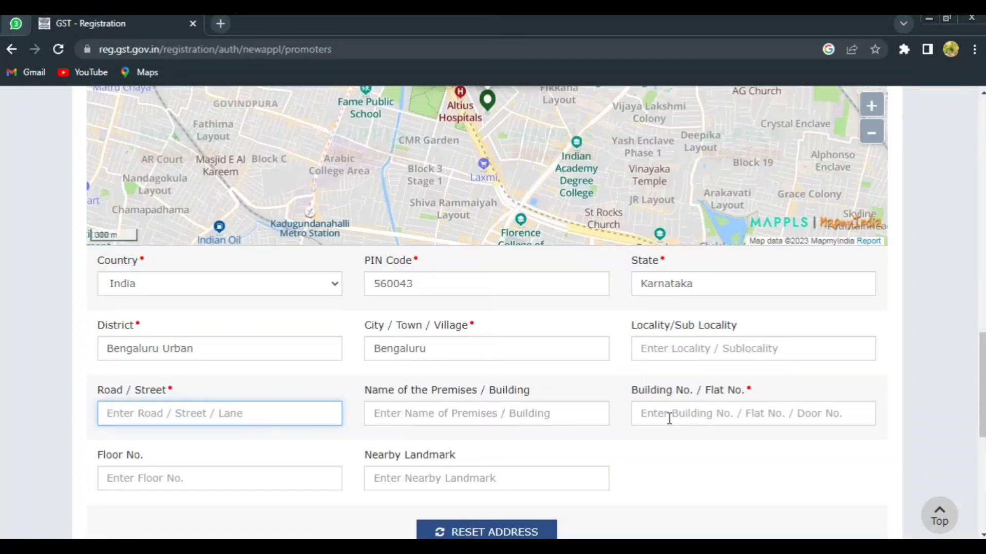
Upload the image file "photp" as the proprietor's photograph.
{"action": "scroll", "coordinate": [669, 419], "scroll_direction": "down", "scroll_amount": 1}
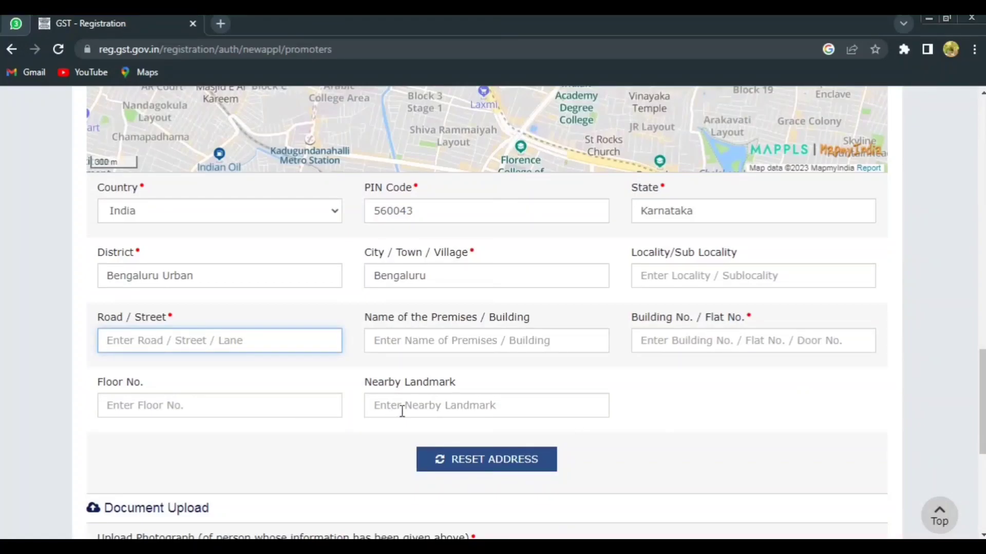
{"action": "scroll", "coordinate": [402, 410], "scroll_direction": "down", "scroll_amount": 3}
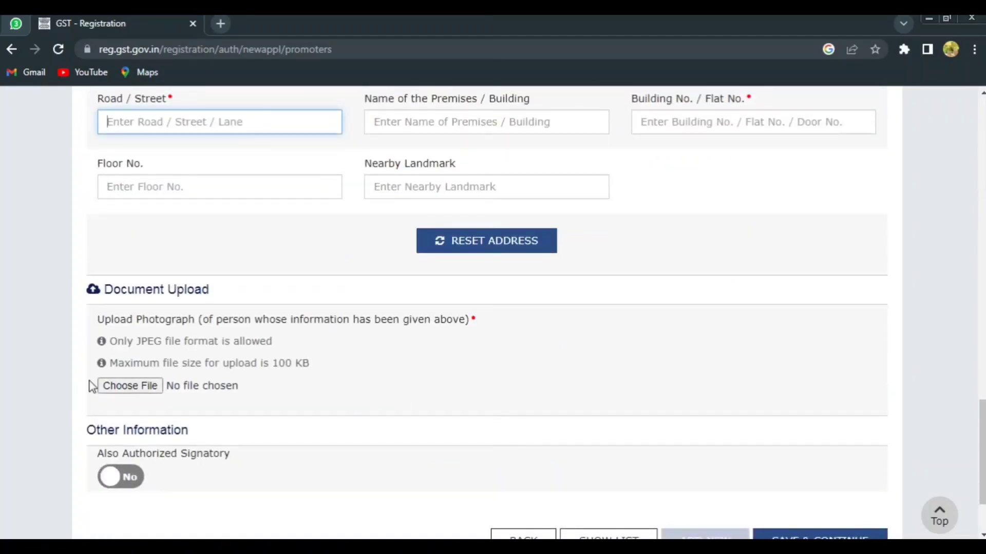
{"action": "left_click", "coordinate": [119, 389]}
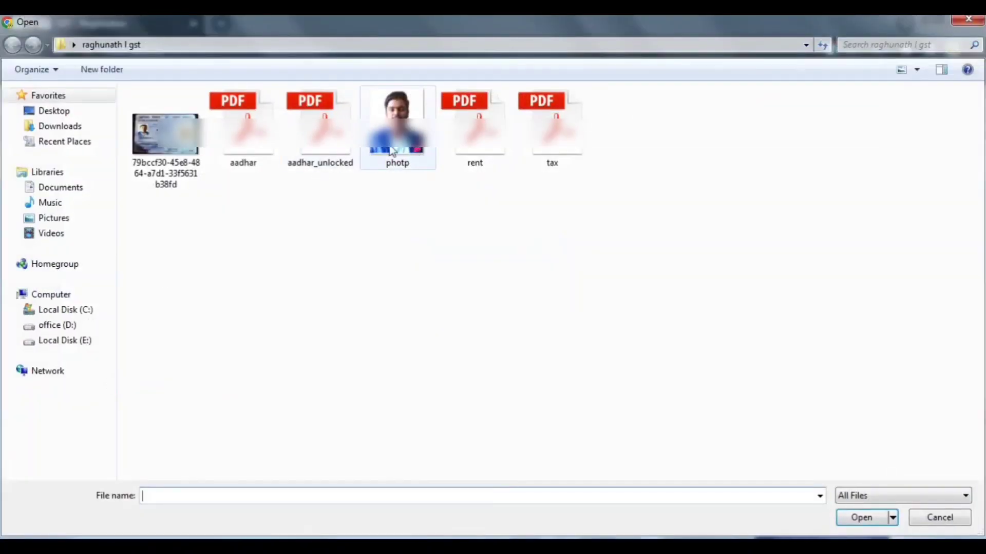
{"action": "left_click", "coordinate": [391, 150]}
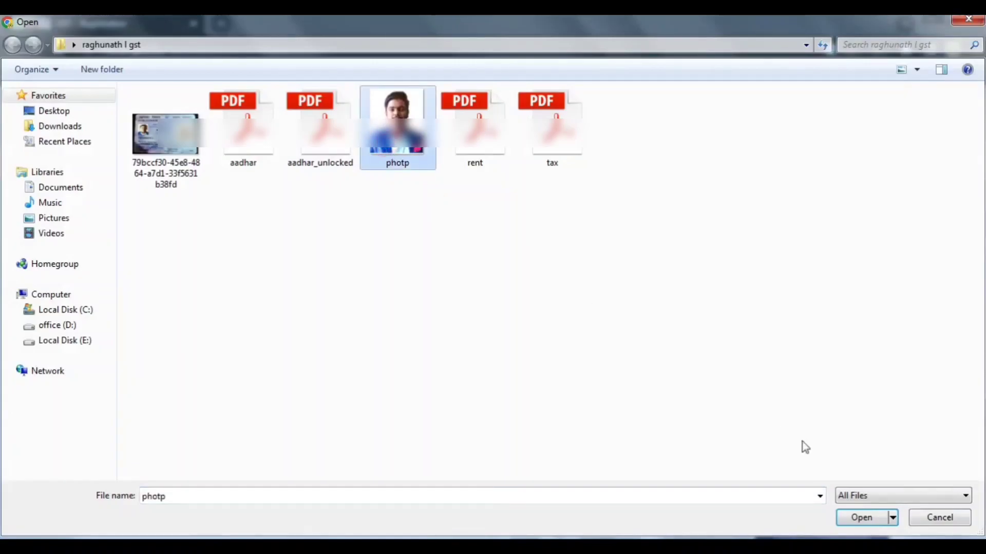
{"action": "left_click", "coordinate": [858, 518]}
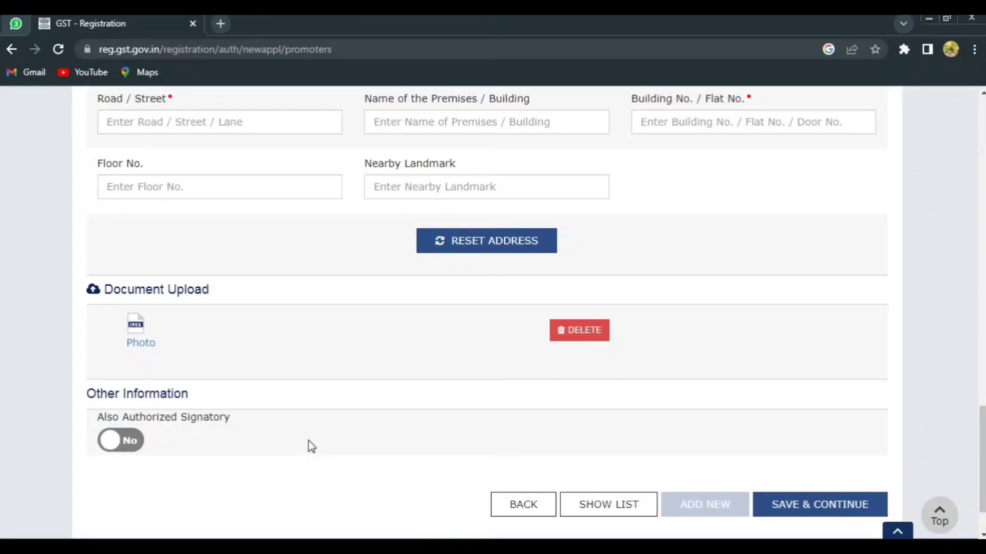
Set Also Authorized Signatory to Yes for the proprietor and save the proprietor details.
{"action": "left_click", "coordinate": [136, 440]}
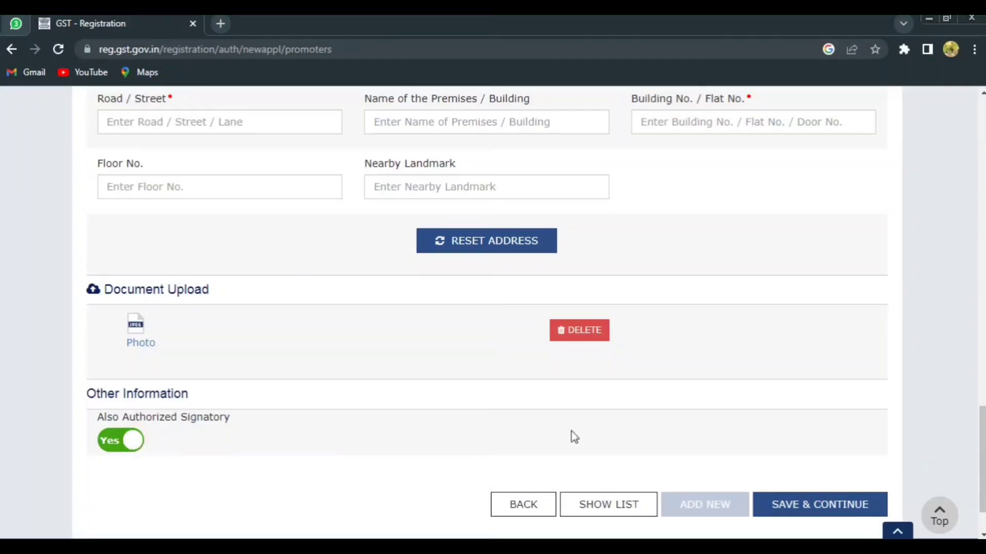
{"action": "left_click", "coordinate": [801, 508]}
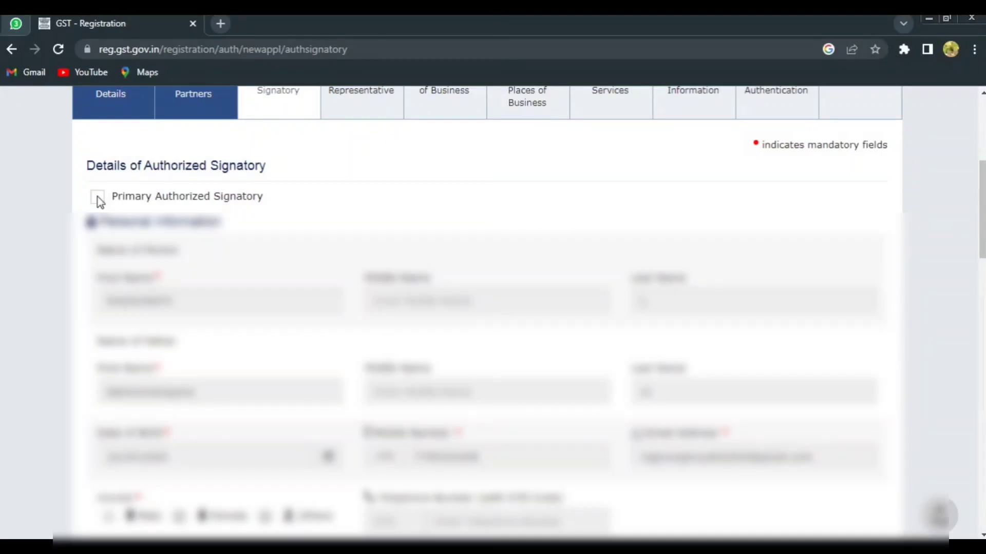
Mark the signatory as Primary Authorized Signatory and save, and save the next section without an authorized representative.
{"action": "left_click", "coordinate": [97, 197]}
{"action": "scroll", "coordinate": [559, 202], "scroll_direction": "down", "scroll_amount": 2}
{"action": "scroll", "coordinate": [558, 202], "scroll_direction": "down", "scroll_amount": 20}
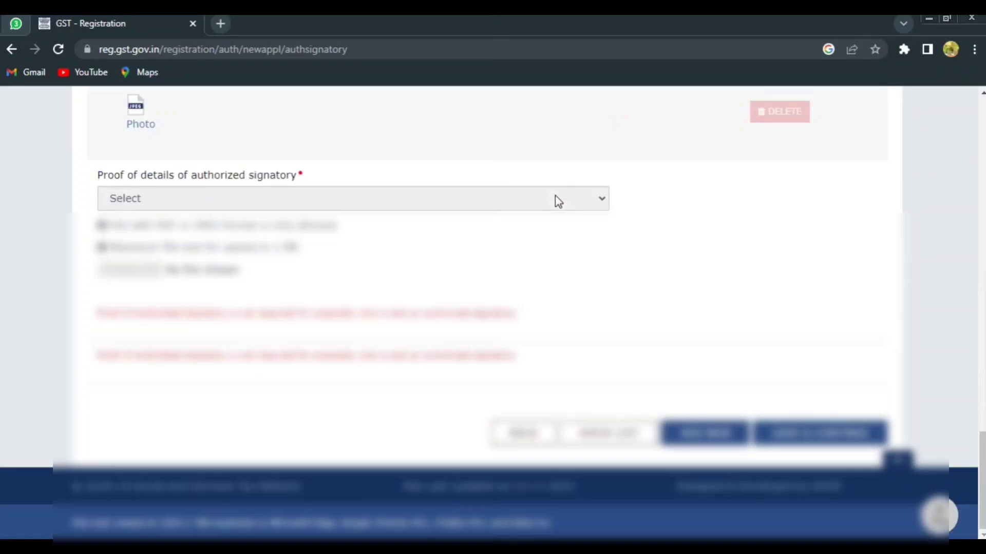
{"action": "left_click", "coordinate": [801, 435]}
{"action": "scroll", "coordinate": [308, 405], "scroll_direction": "down", "scroll_amount": 3}
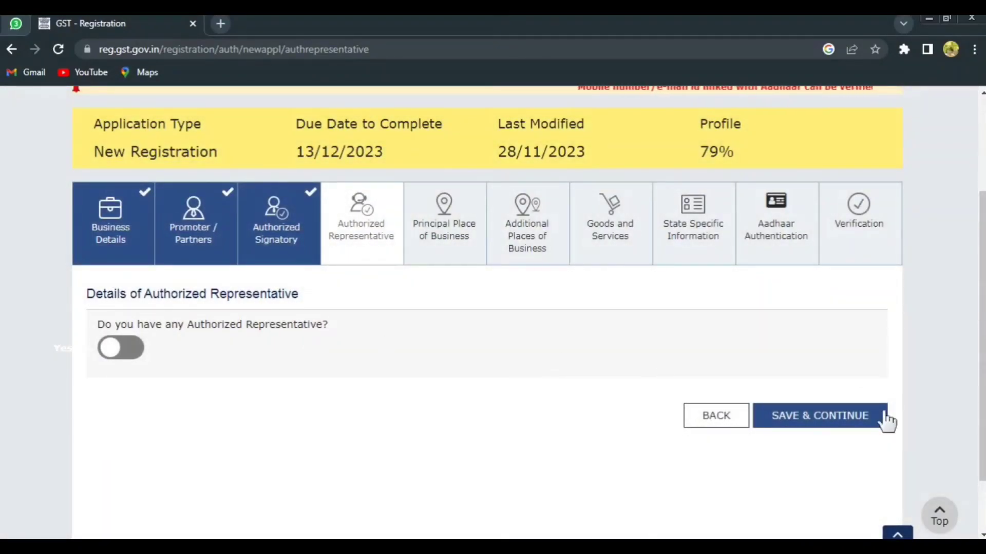
{"action": "left_click", "coordinate": [833, 413]}
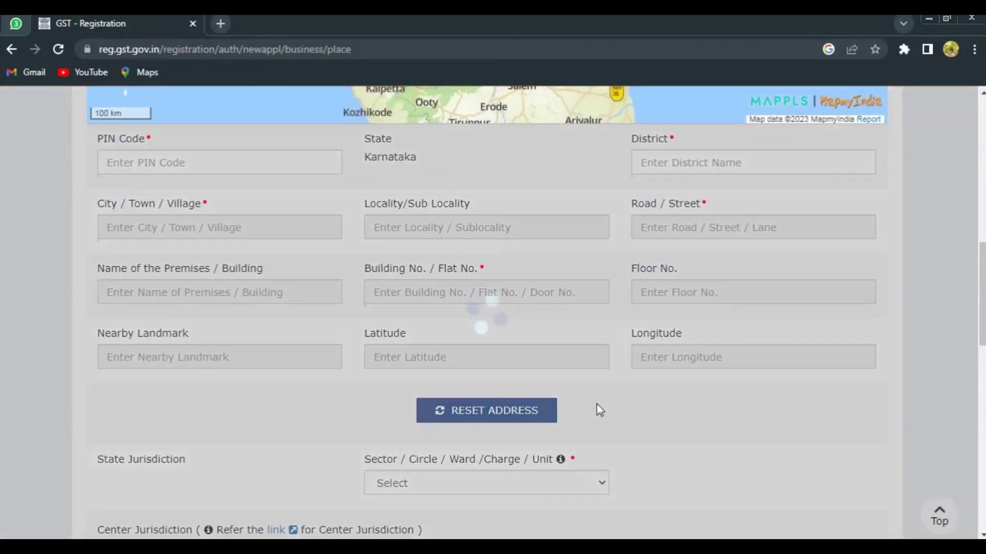
Enter the principal place of business's postal code and accept its matching suggestion to fill in the district and city.
{"action": "scroll", "coordinate": [596, 408], "scroll_direction": "up", "scroll_amount": 1}
{"action": "left_click", "coordinate": [187, 235]}
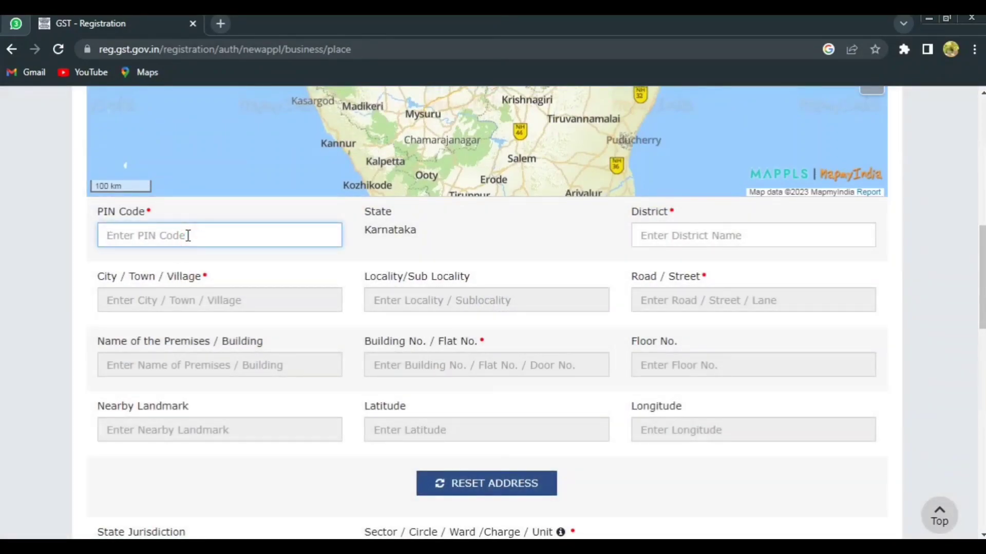
{"action": "type", "text": "56"}
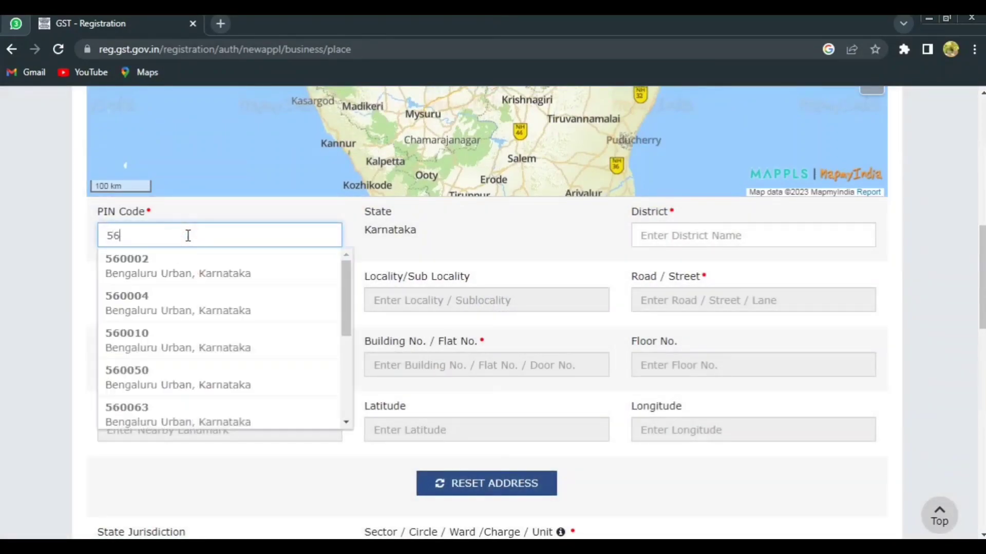
{"action": "type", "text": "0043"}
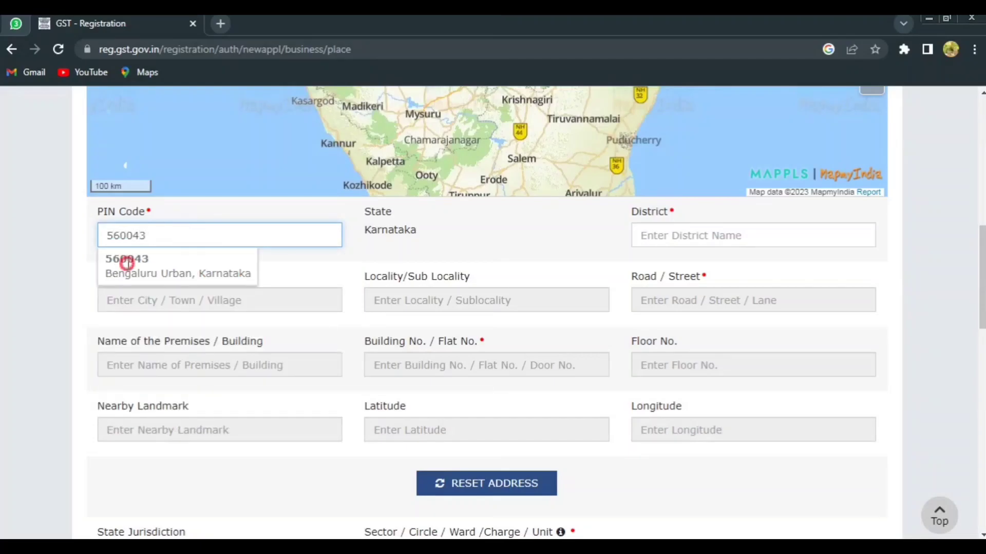
{"action": "left_click", "coordinate": [128, 263]}
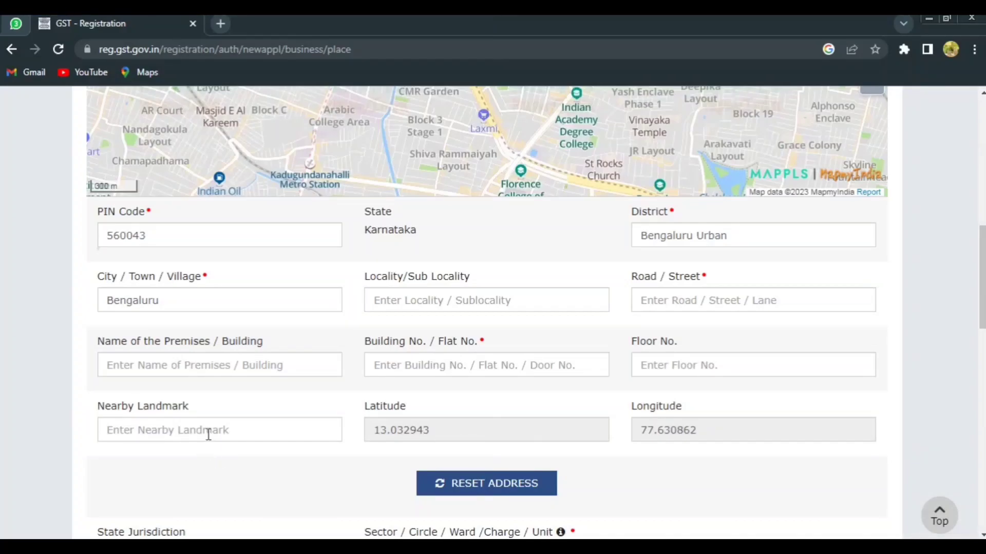
Set the state jurisdiction to LGSTO 055 - Bengaluru and the center jurisdiction to commissionerate BENGALURU EAST with its first listed division and range.
{"action": "scroll", "coordinate": [436, 267], "scroll_direction": "down", "scroll_amount": 5}
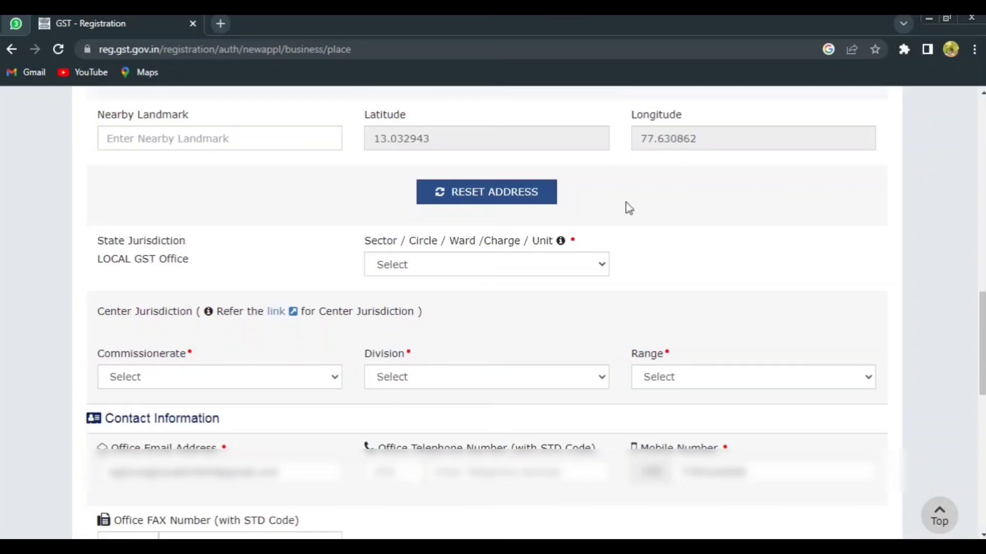
{"action": "left_click", "coordinate": [511, 265]}
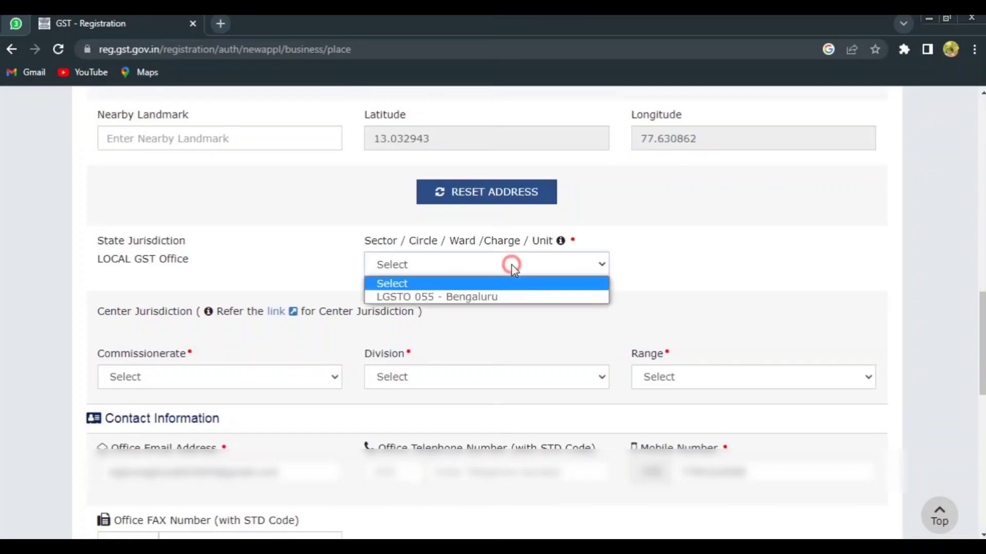
{"action": "left_click", "coordinate": [497, 298]}
{"action": "left_click", "coordinate": [273, 375]}
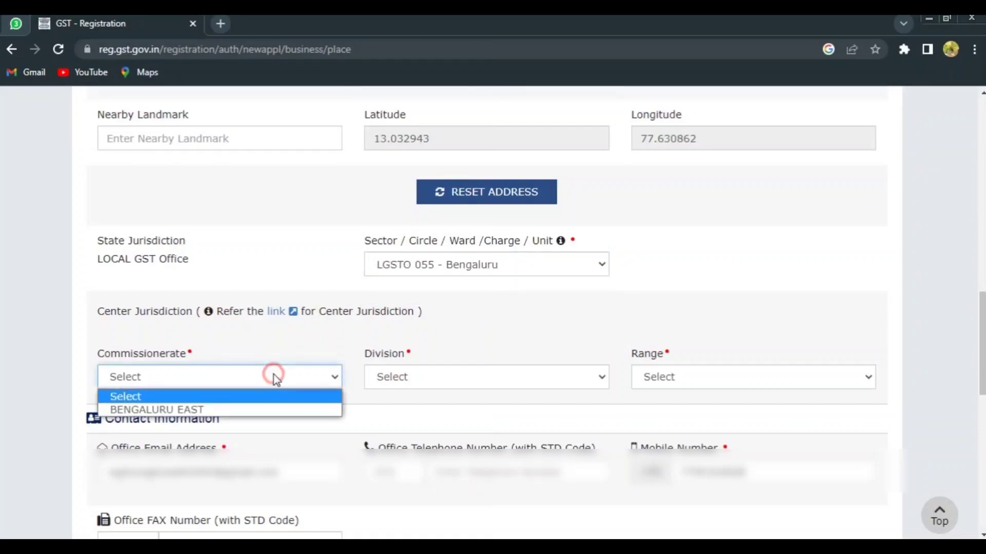
{"action": "left_click", "coordinate": [238, 411]}
{"action": "left_click", "coordinate": [415, 384]}
{"action": "left_click", "coordinate": [419, 411]}
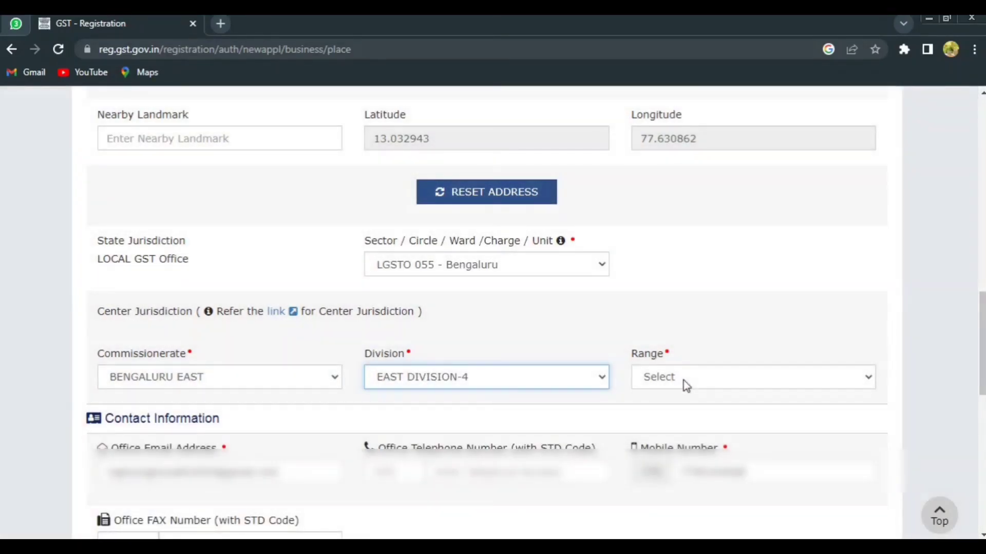
{"action": "left_click", "coordinate": [681, 380]}
{"action": "left_click", "coordinate": [680, 409]}
Set the nature of possession of the business premises to Rented.
{"action": "scroll", "coordinate": [359, 308], "scroll_direction": "down", "scroll_amount": 7}
{"action": "left_click", "coordinate": [286, 302]}
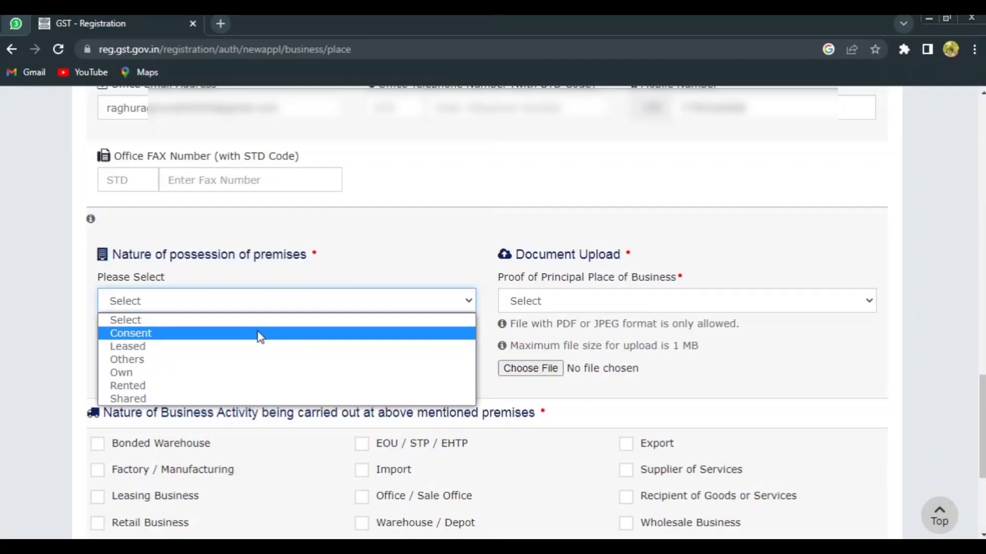
{"action": "left_click", "coordinate": [230, 393]}
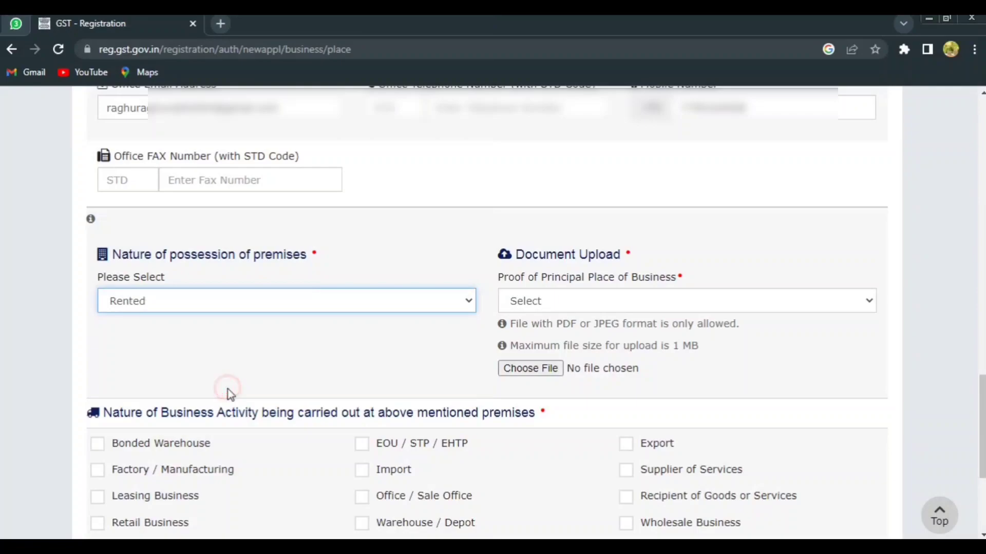
Choose Rent / Lease agreement as the proof of principal place of business and upload the "rent" PDF.
{"action": "left_click", "coordinate": [562, 302]}
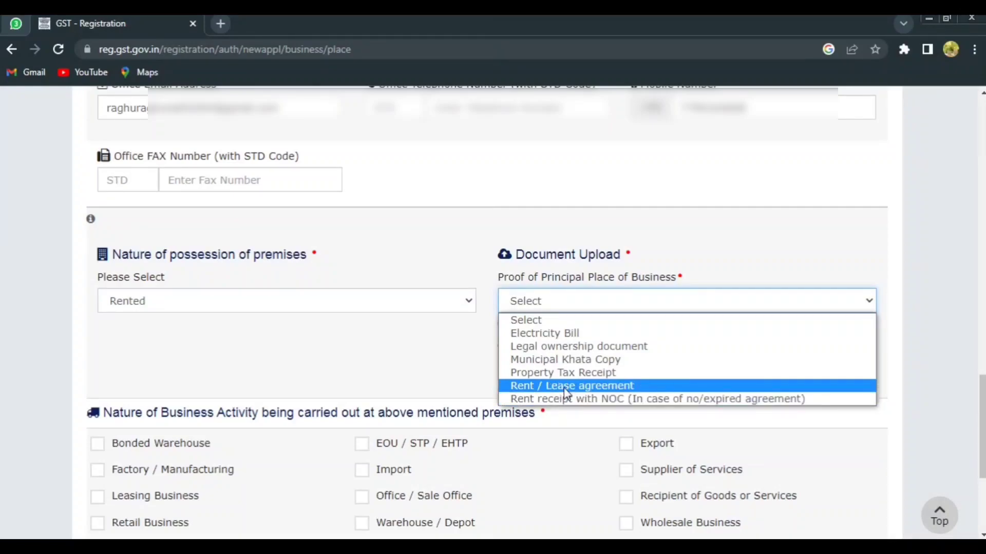
{"action": "left_click", "coordinate": [540, 386]}
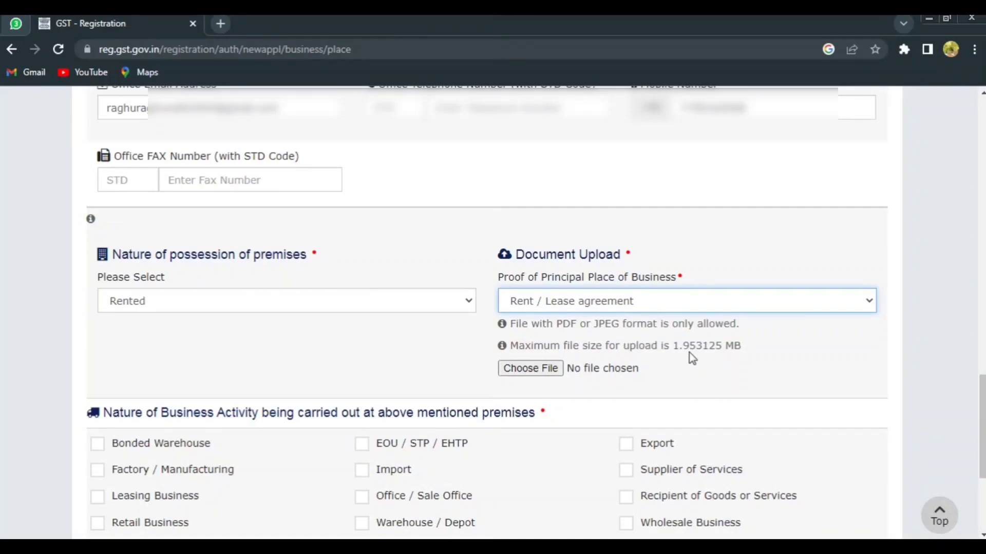
{"action": "left_click", "coordinate": [532, 372]}
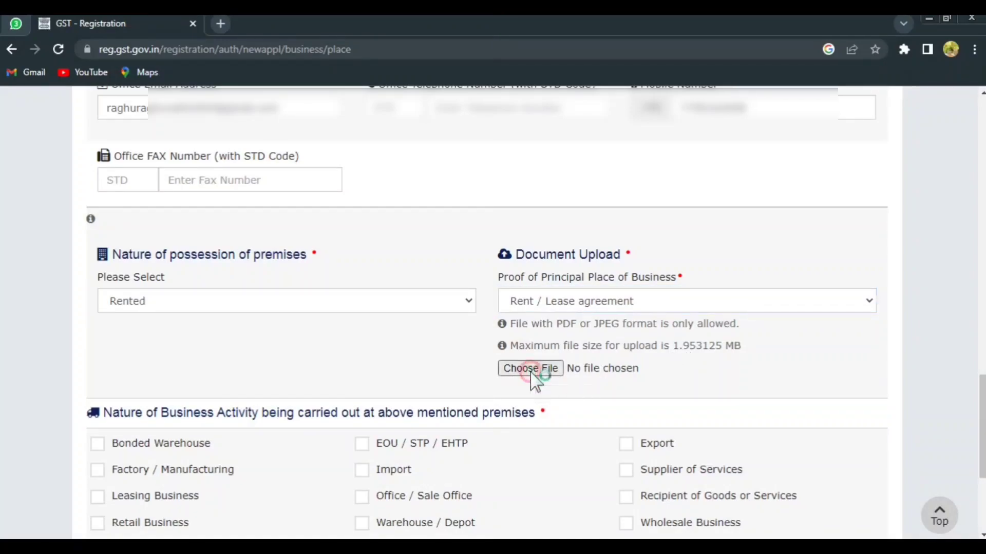
{"action": "left_click", "coordinate": [448, 126]}
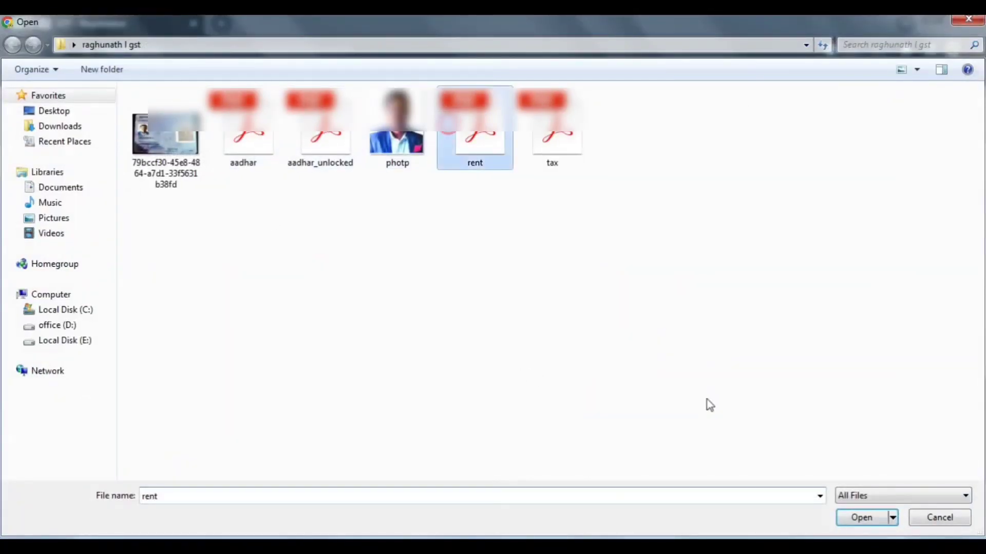
{"action": "left_click", "coordinate": [876, 520]}
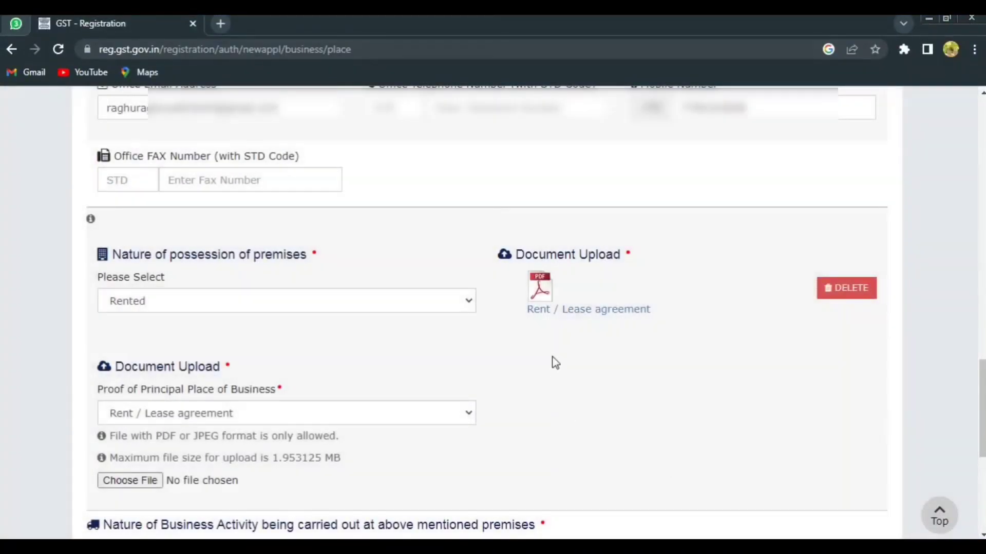
Add a Property Tax Receipt as further proof of principal place of business, uploading the "tax_compressed (7)" PDF.
{"action": "scroll", "coordinate": [283, 380], "scroll_direction": "down", "scroll_amount": 1}
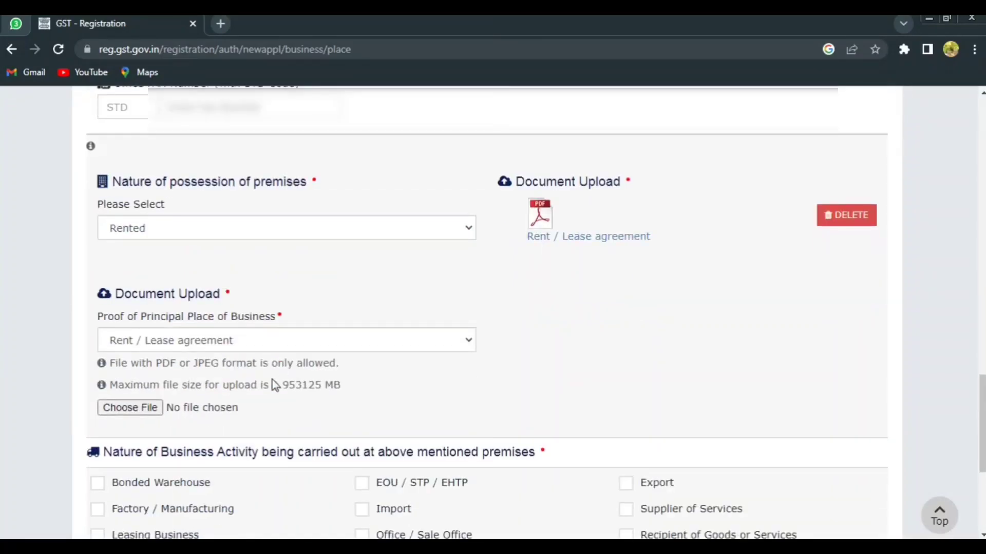
{"action": "left_click", "coordinate": [212, 348]}
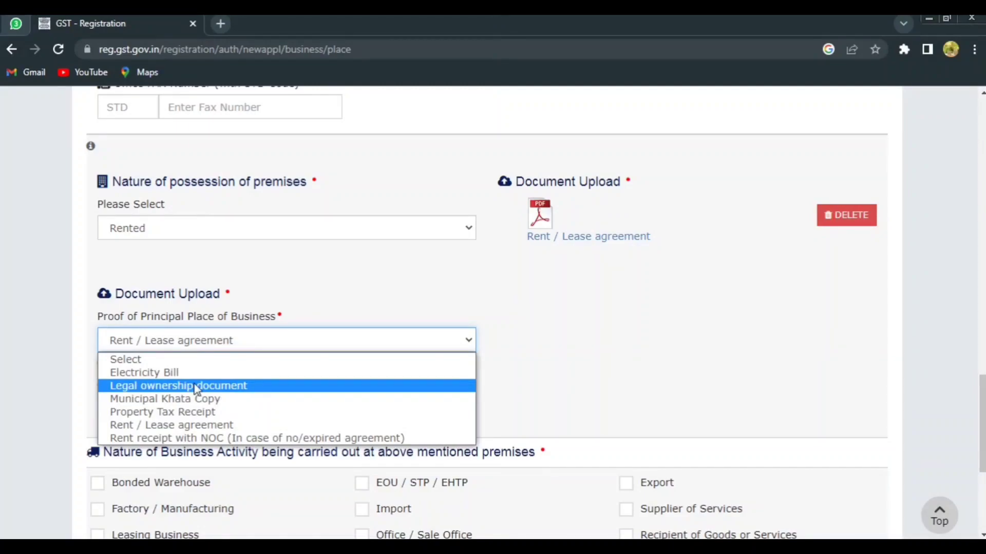
{"action": "left_click", "coordinate": [167, 413]}
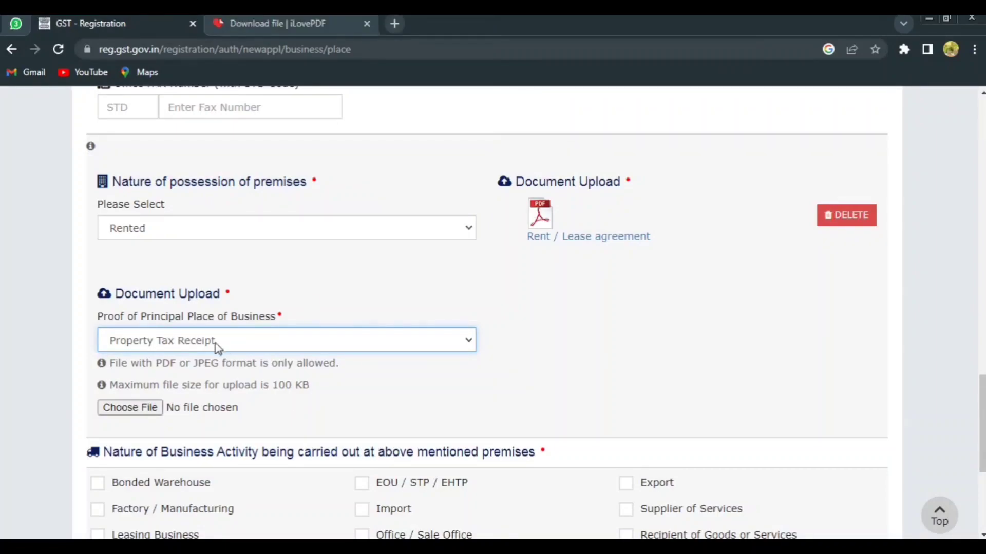
{"action": "left_click", "coordinate": [138, 407]}
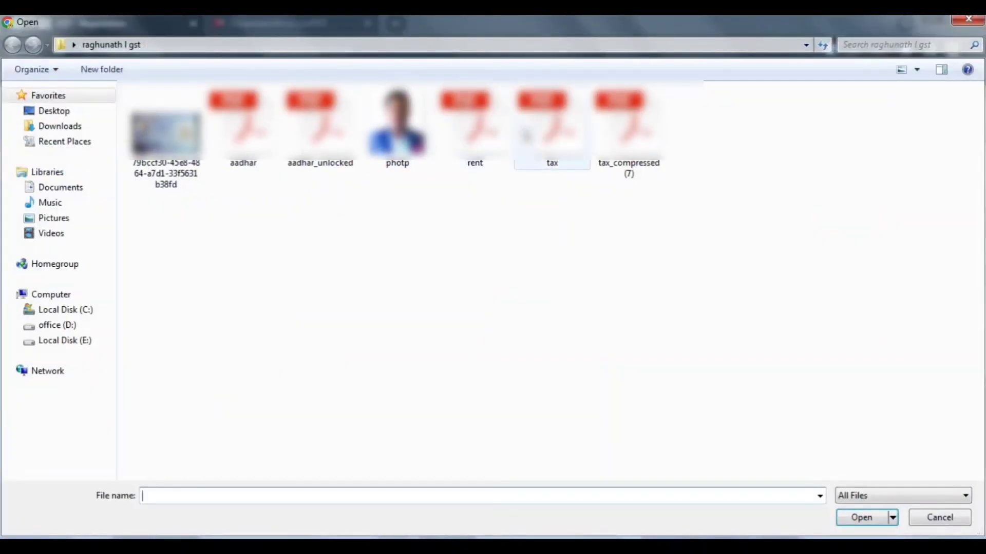
{"action": "left_click", "coordinate": [629, 131]}
{"action": "left_click", "coordinate": [858, 518]}
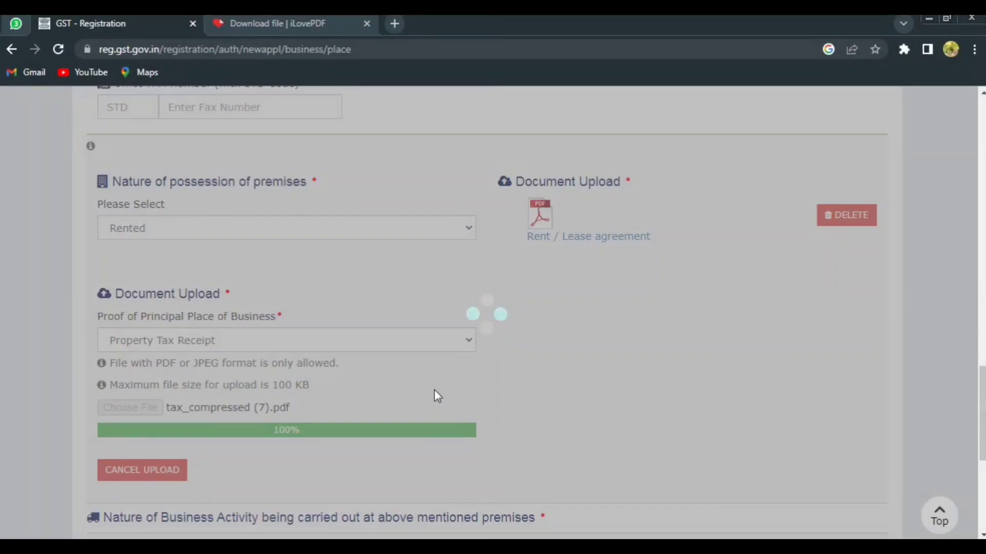
Set Retail Business and Wholesale Business as the premises' business activities, save, and continue past the additional places of business.
{"action": "scroll", "coordinate": [437, 390], "scroll_direction": "down", "scroll_amount": 2}
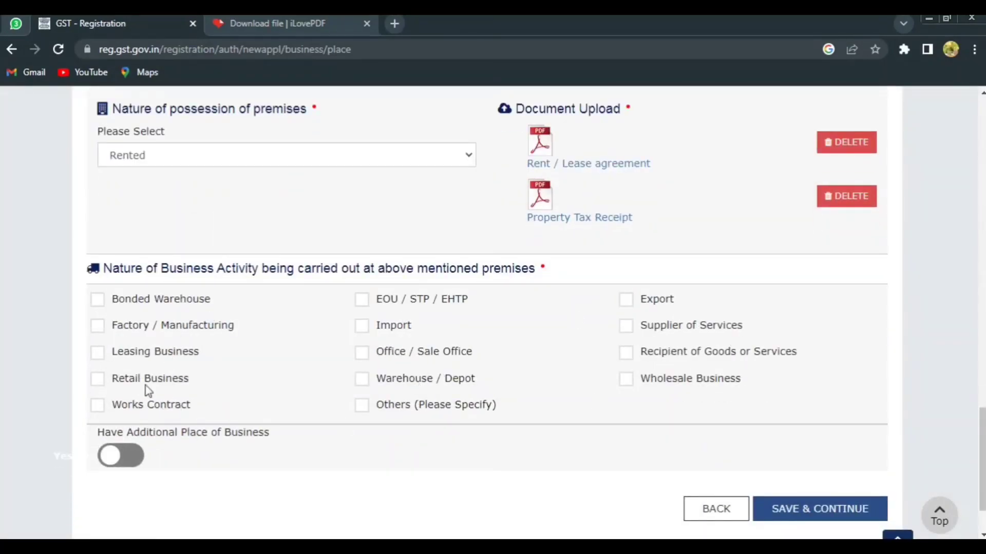
{"action": "left_click", "coordinate": [99, 380]}
{"action": "left_click", "coordinate": [628, 382]}
{"action": "left_click", "coordinate": [806, 518]}
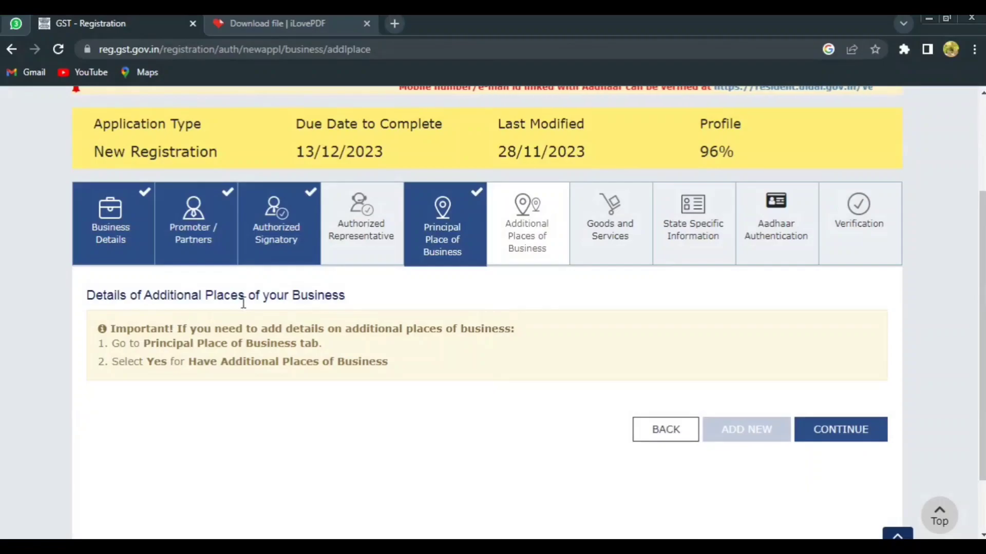
{"action": "left_click", "coordinate": [841, 429]}
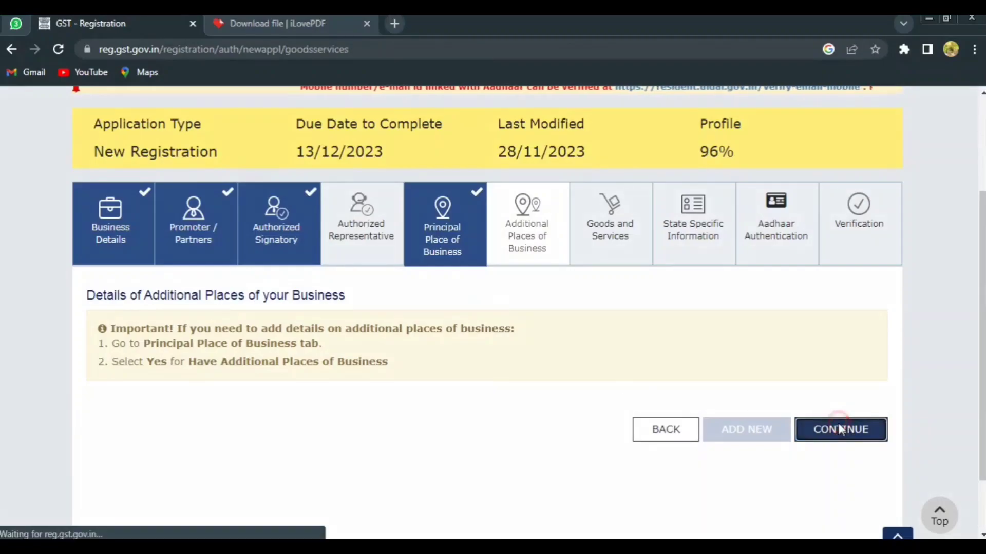
Search the HSN chapters for "vegetab" and add 07 Edible vegetables and certain roots and tubers to the goods.
{"action": "scroll", "coordinate": [513, 436], "scroll_direction": "down", "scroll_amount": 4}
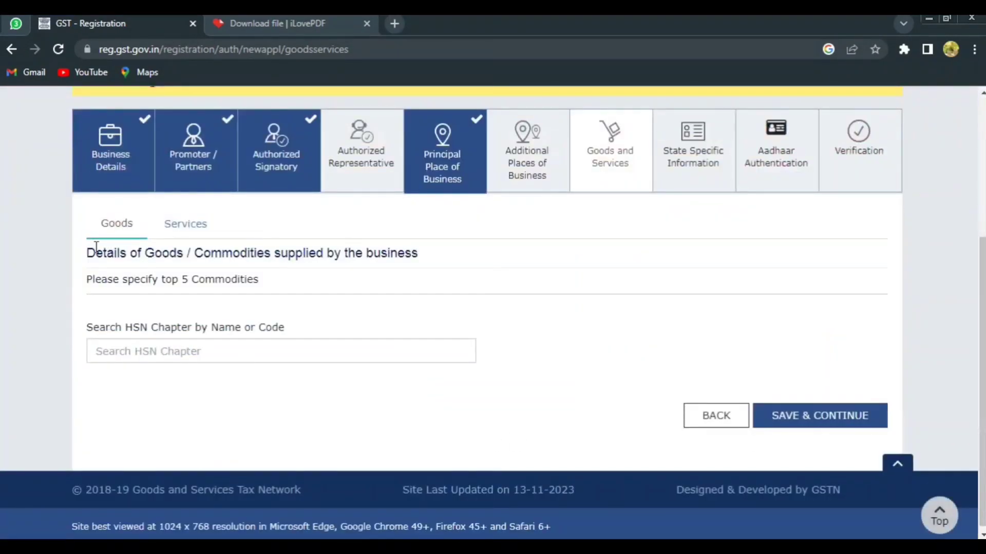
{"action": "left_click", "coordinate": [174, 351]}
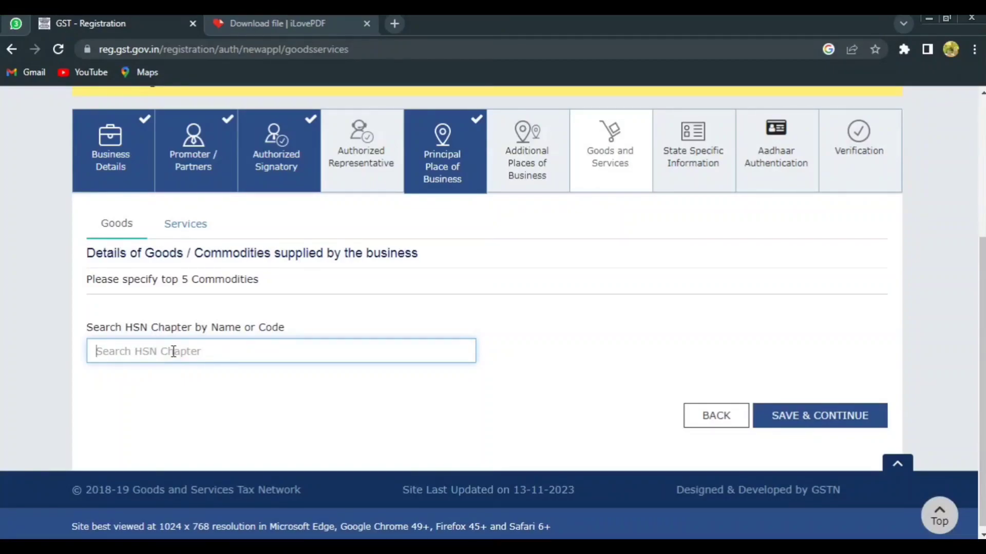
{"action": "type", "text": "vegetab"}
{"action": "scroll", "coordinate": [286, 473], "scroll_direction": "up", "scroll_amount": 3}
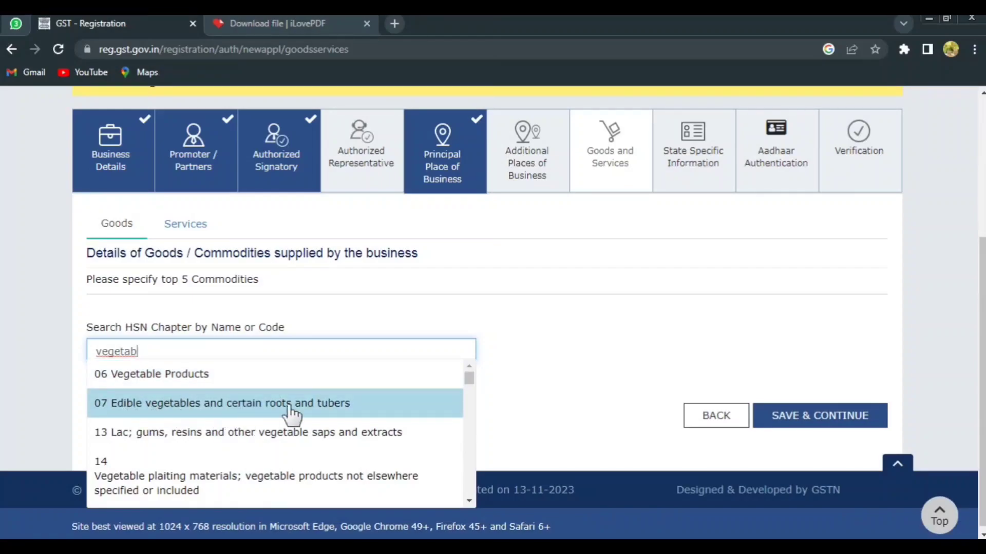
{"action": "left_click", "coordinate": [233, 405]}
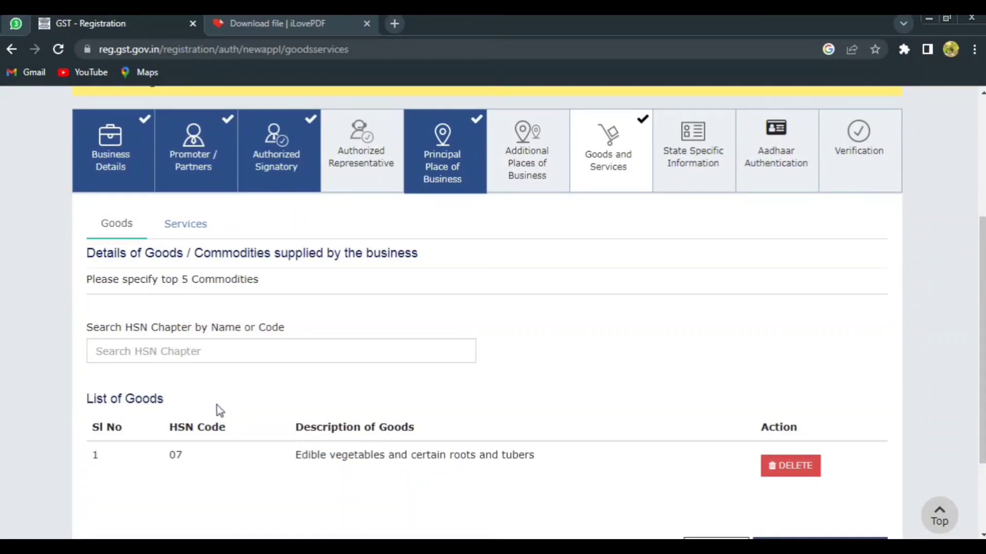
Search the HSN chapters for "fr" and add 08 Edible fruit and nuts; peel of citrus fruit or melons.
{"action": "left_click", "coordinate": [165, 354]}
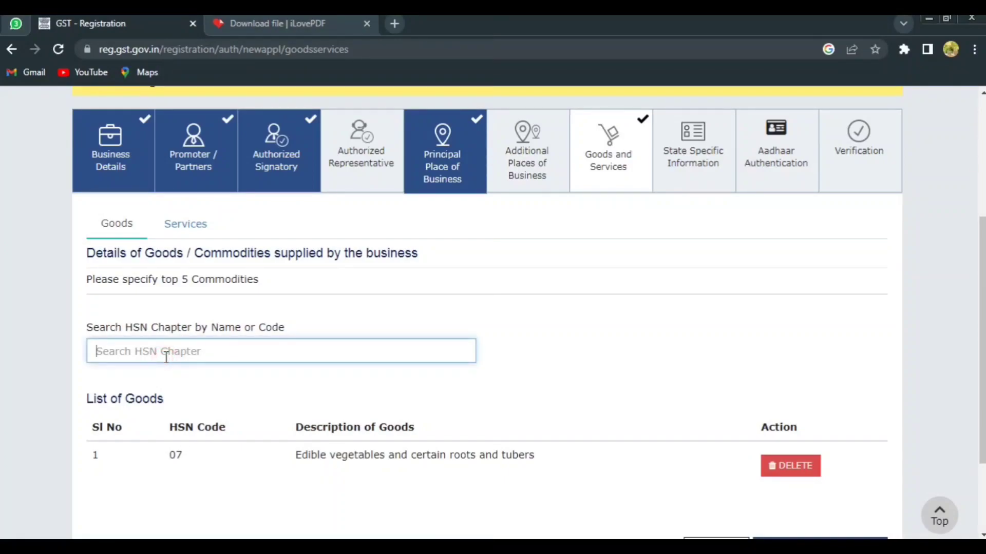
{"action": "type", "text": "fr"}
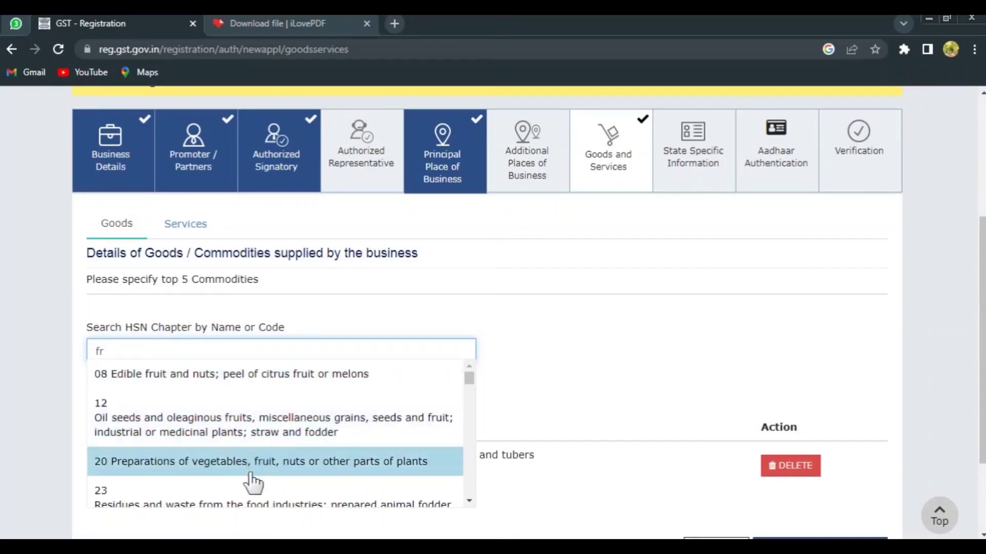
{"action": "scroll", "coordinate": [303, 481], "scroll_direction": "down", "scroll_amount": 2}
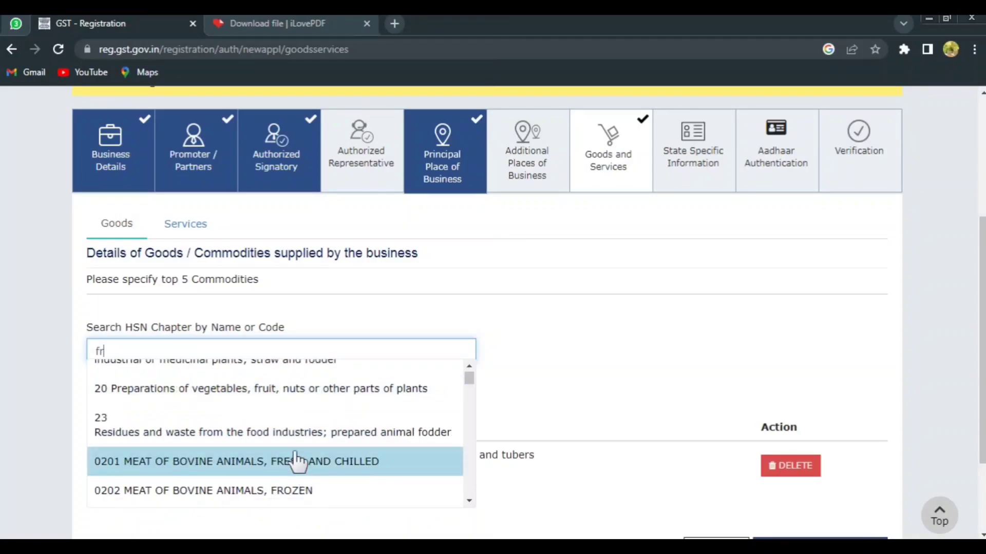
{"action": "scroll", "coordinate": [298, 464], "scroll_direction": "up", "scroll_amount": 2}
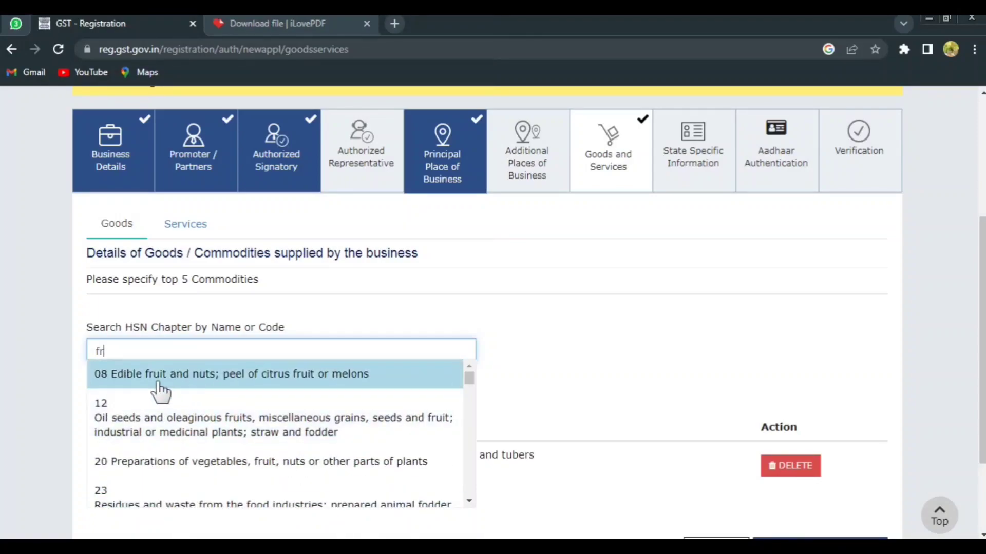
{"action": "left_click", "coordinate": [204, 382]}
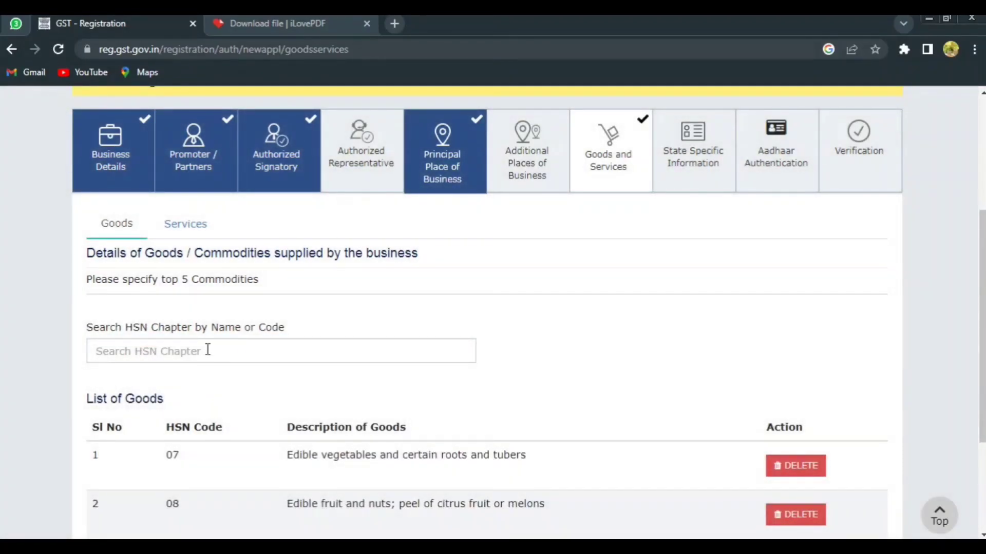
Search the HSN chapters for "plants", add 0602 Other live plants and 060420 fresh, and save the goods list.
{"action": "left_click", "coordinate": [208, 350]}
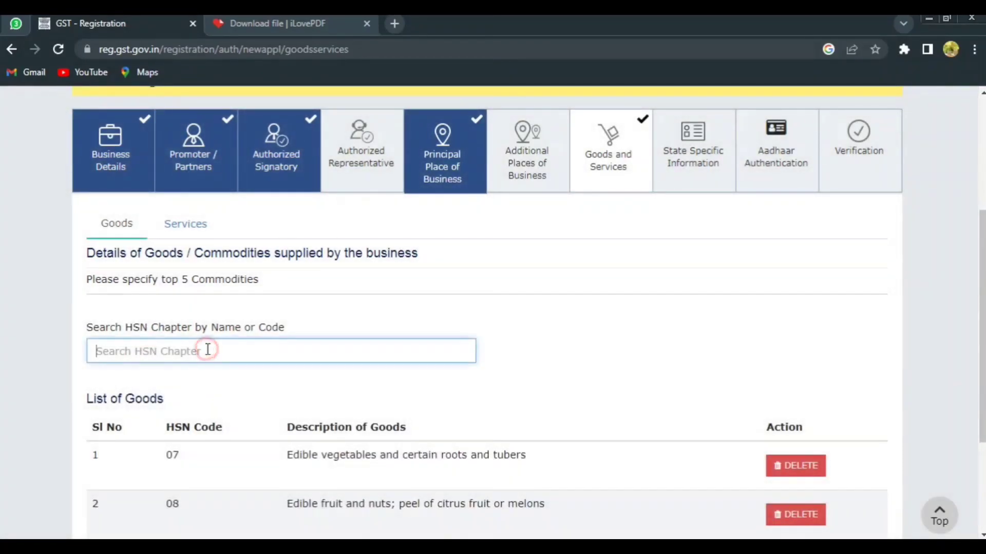
{"action": "type", "text": "plants"}
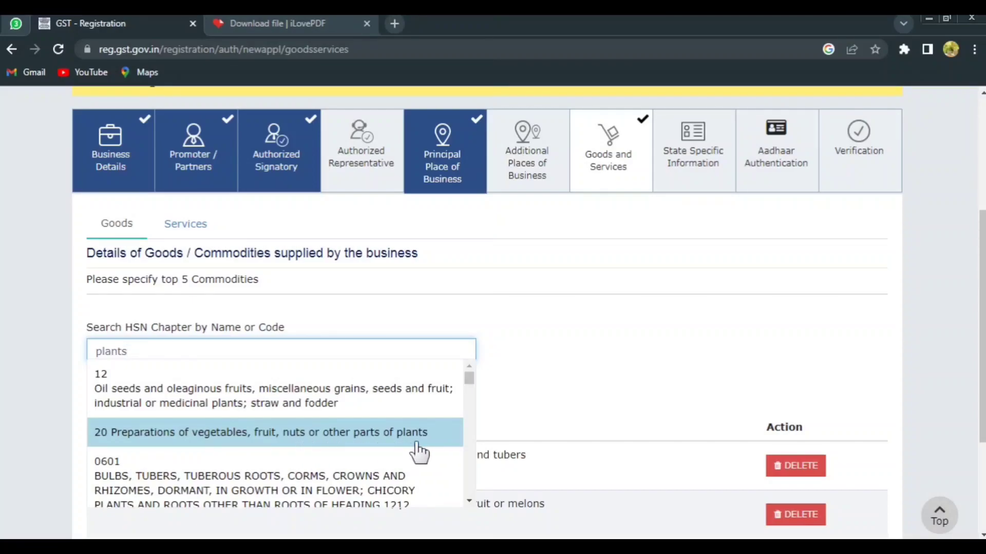
{"action": "scroll", "coordinate": [342, 448], "scroll_direction": "down", "scroll_amount": 2}
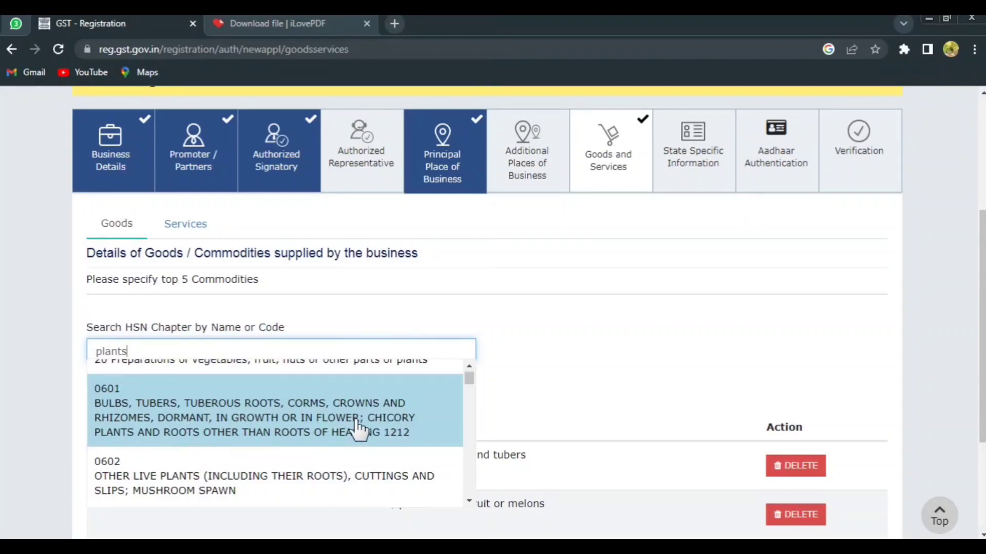
{"action": "scroll", "coordinate": [357, 428], "scroll_direction": "down", "scroll_amount": 1}
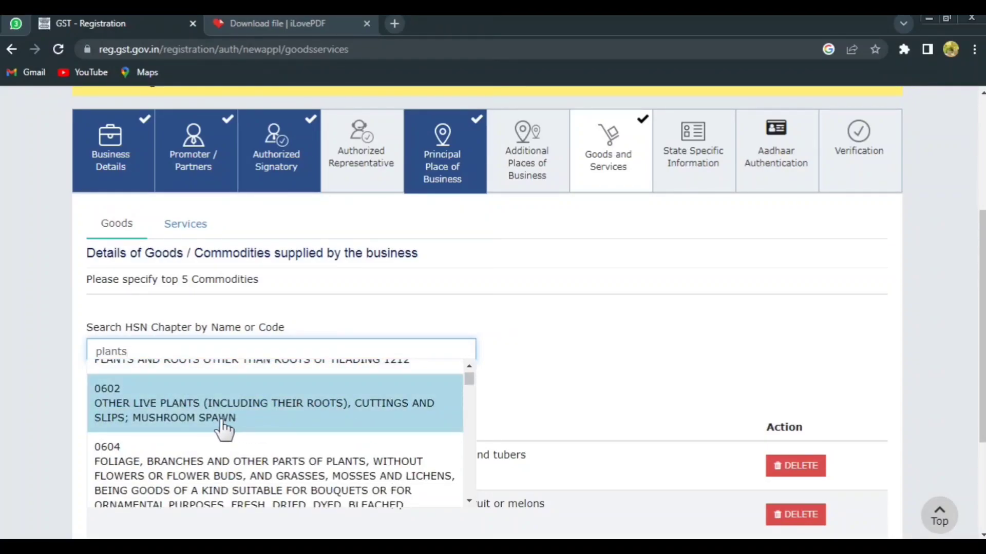
{"action": "left_click", "coordinate": [814, 475]}
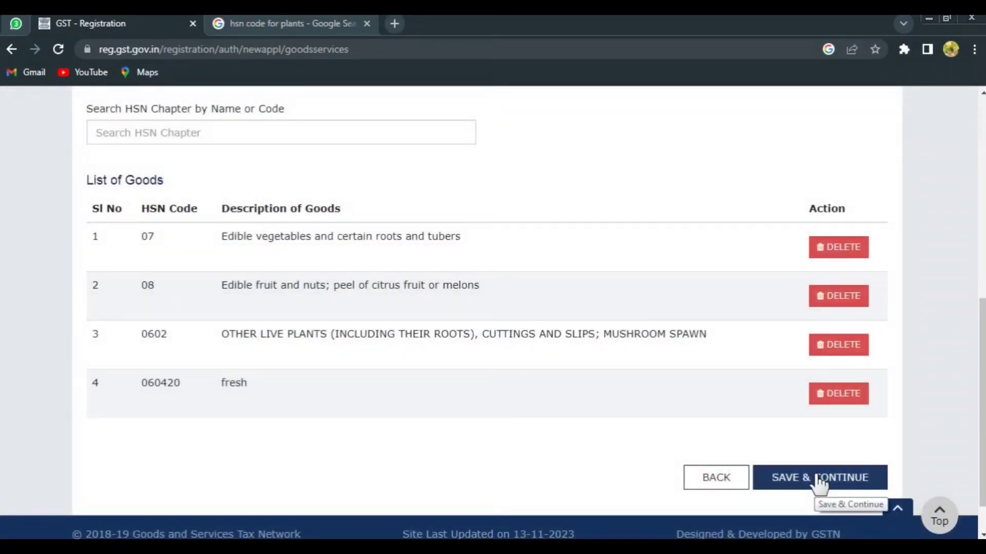
{"action": "left_click", "coordinate": [817, 479]}
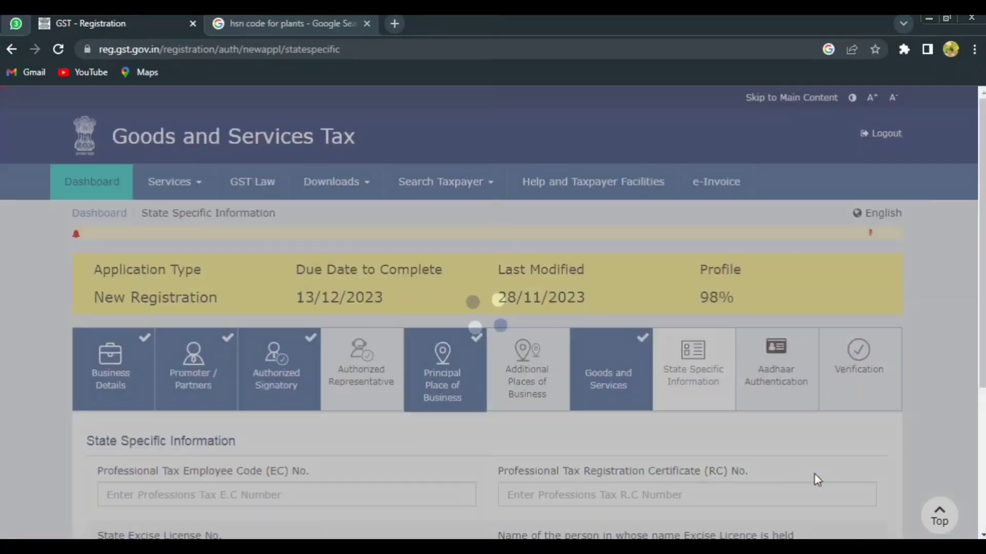
Save State Specific Information without entries and Aadhaar Authentication with Yes opted, acknowledging the authentication warning.
{"action": "scroll", "coordinate": [611, 462], "scroll_direction": "down", "scroll_amount": 2}
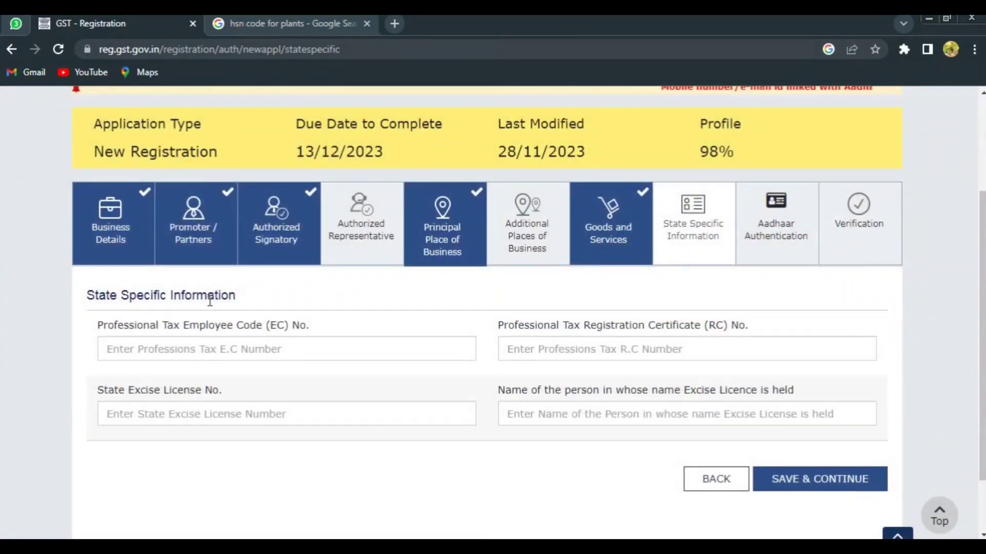
{"action": "left_click", "coordinate": [826, 482]}
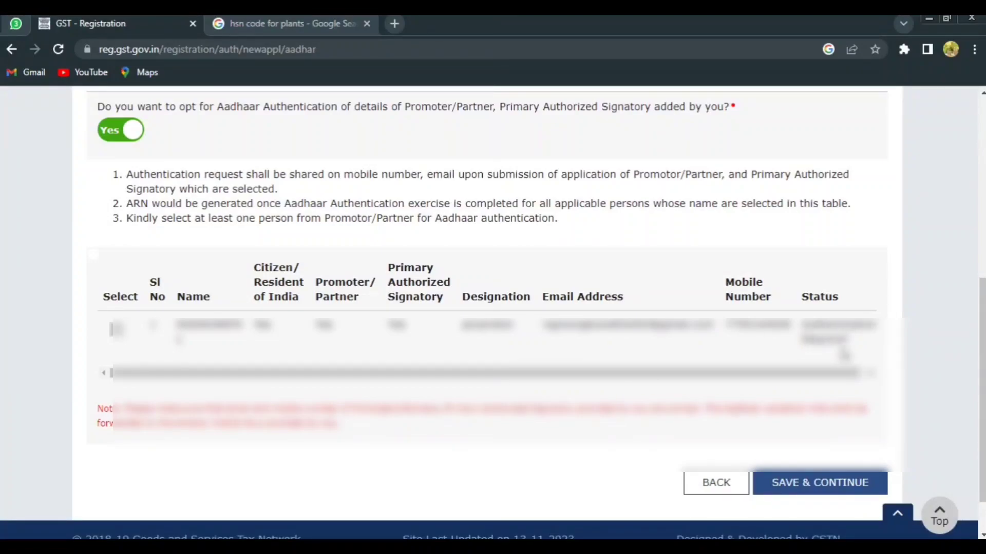
{"action": "left_click", "coordinate": [817, 483]}
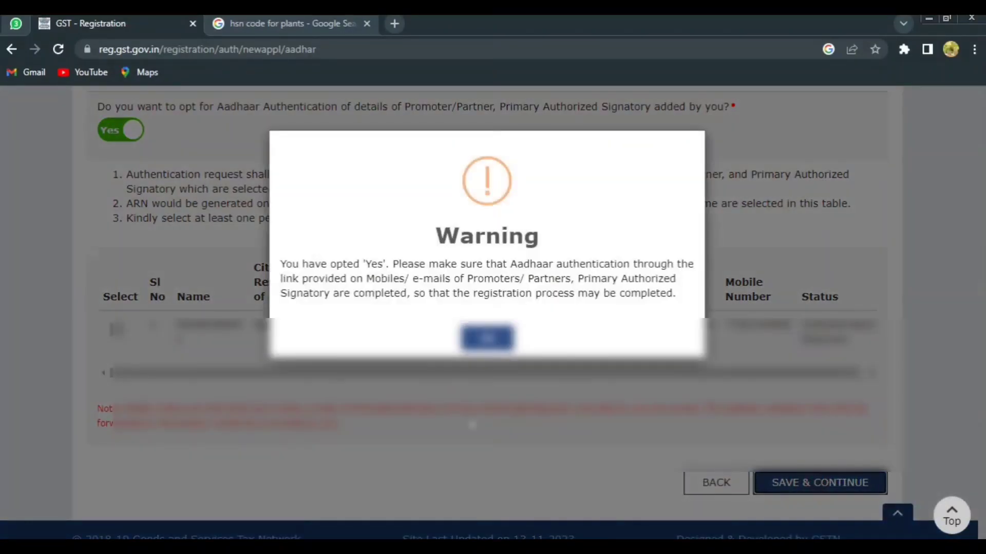
{"action": "left_click", "coordinate": [490, 339]}
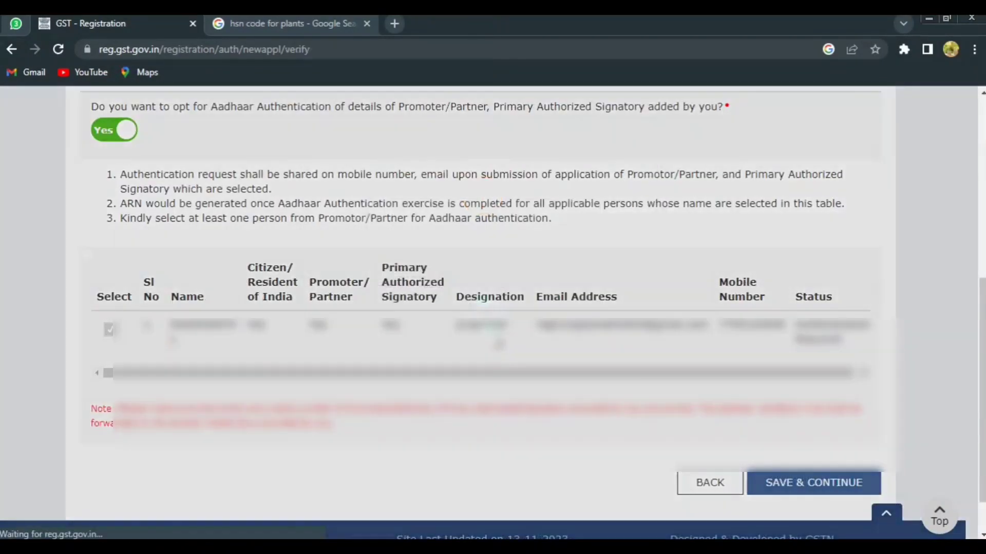
Complete the verification by accepting the declaration, selecting the proprietor as authorized signatory and entering BANGALORE as the place.
{"action": "scroll", "coordinate": [493, 297], "scroll_direction": "down", "scroll_amount": 3}
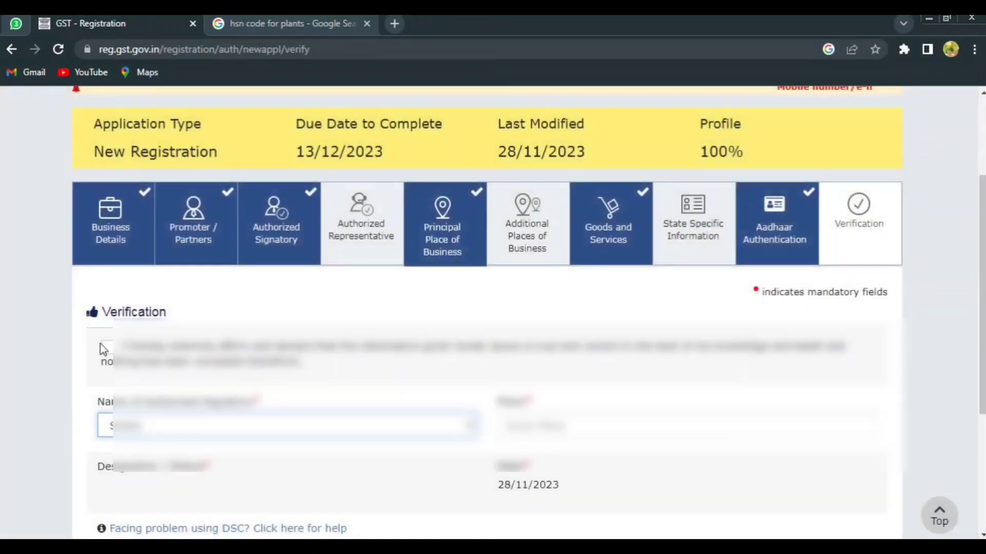
{"action": "left_click", "coordinate": [105, 347]}
{"action": "left_click", "coordinate": [204, 430]}
{"action": "left_click", "coordinate": [203, 460]}
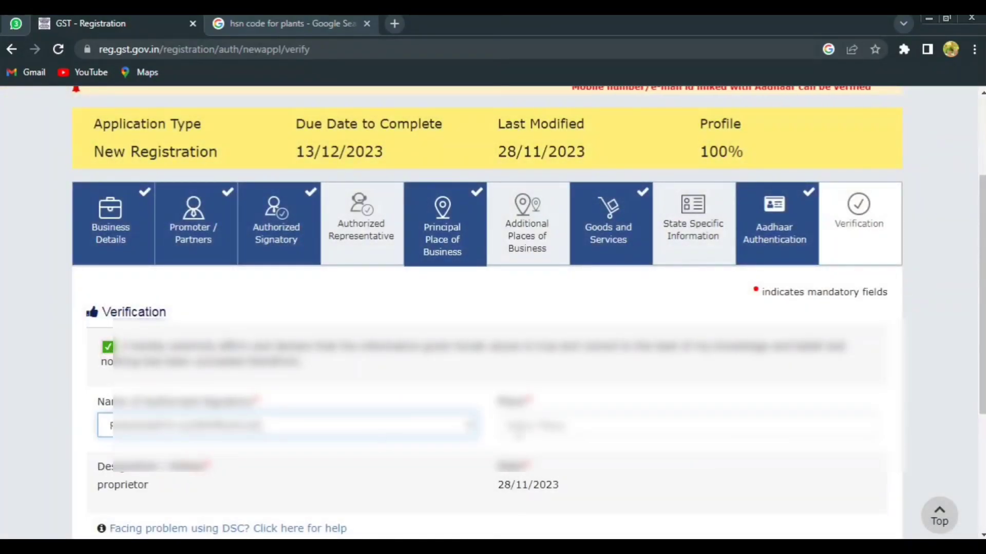
{"action": "left_click", "coordinate": [526, 426]}
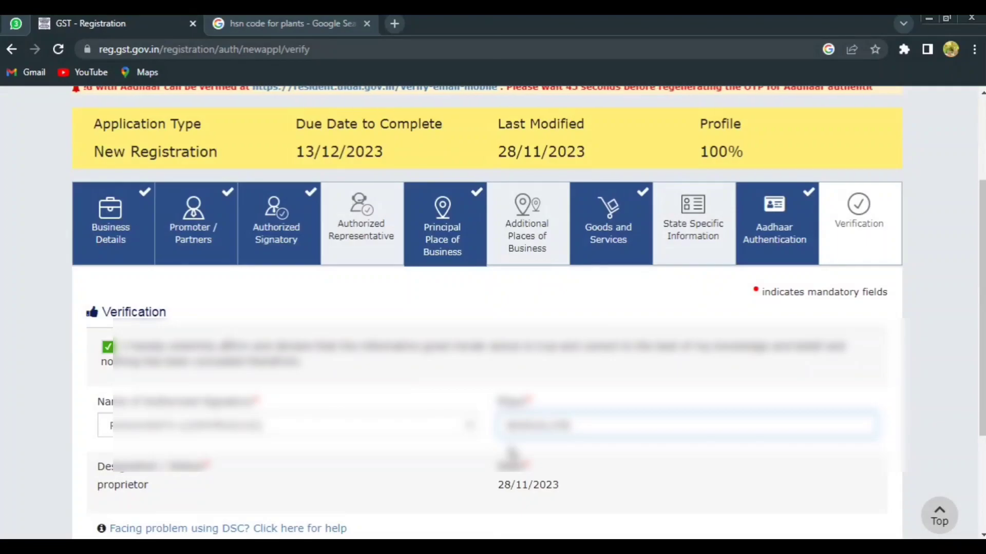
{"action": "scroll", "coordinate": [511, 453], "scroll_direction": "down", "scroll_amount": 3}
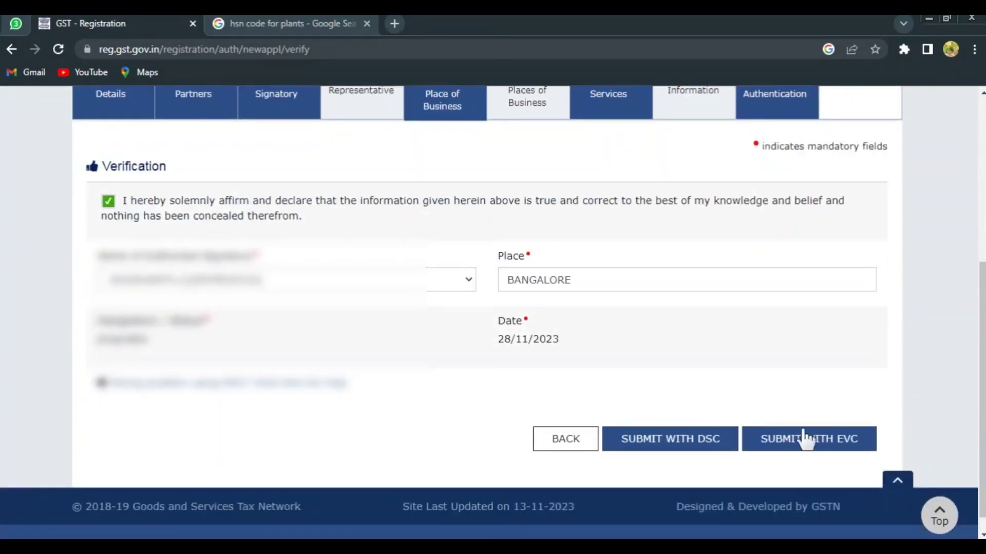
Submit the application with EVC by pasting and validating the OTP, and log out of the GST portal.
{"action": "left_click", "coordinate": [816, 442]}
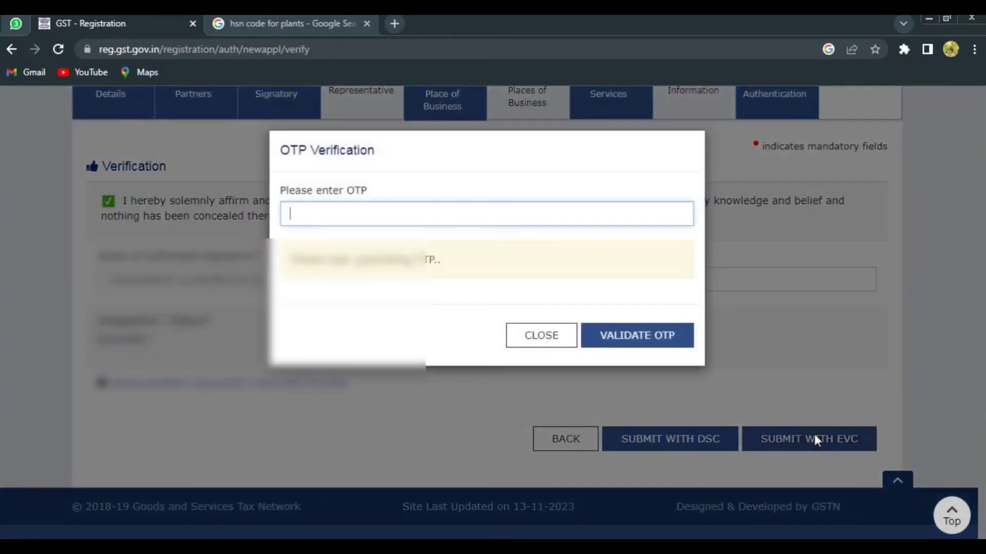
{"action": "right_click", "coordinate": [316, 213]}
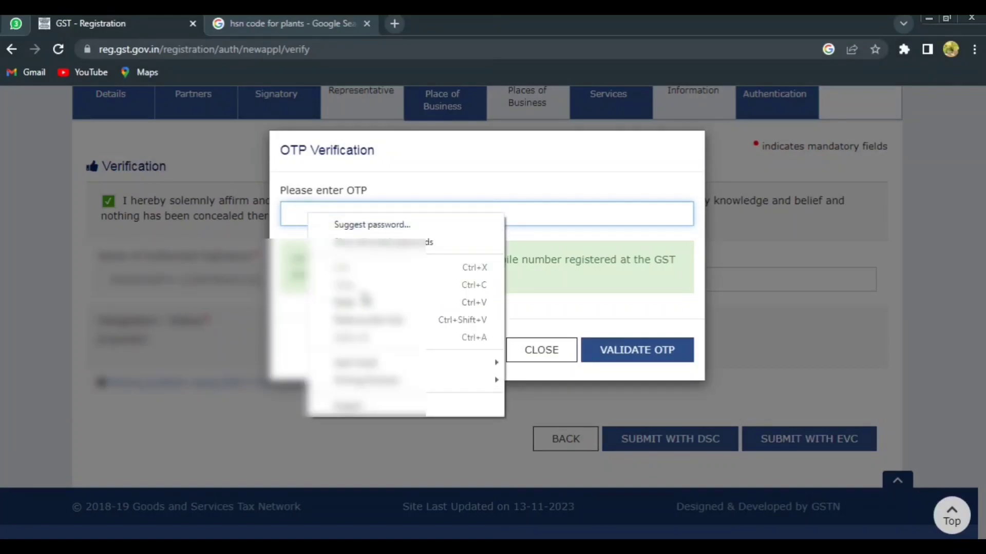
{"action": "left_click", "coordinate": [364, 300]}
{"action": "left_click", "coordinate": [604, 345]}
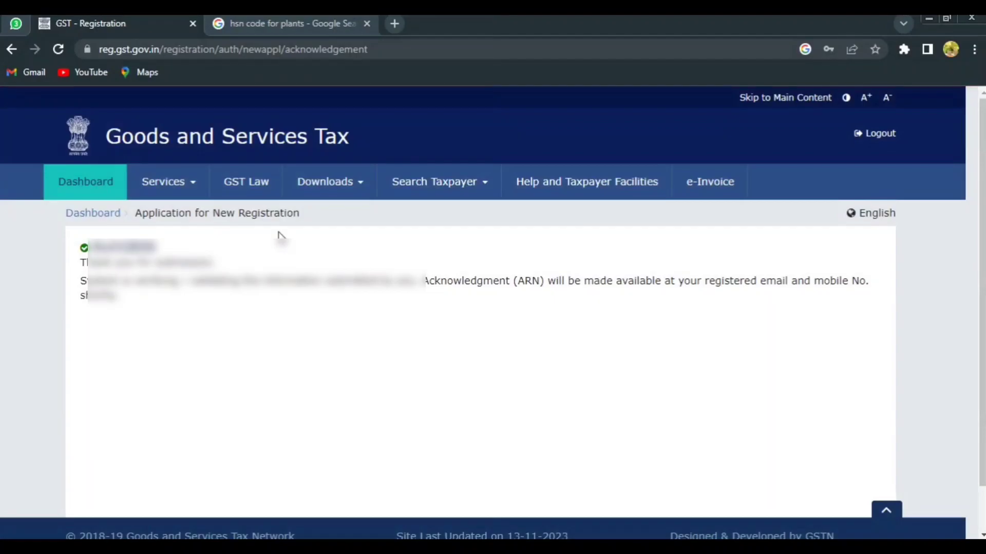
{"action": "left_click", "coordinate": [881, 136]}
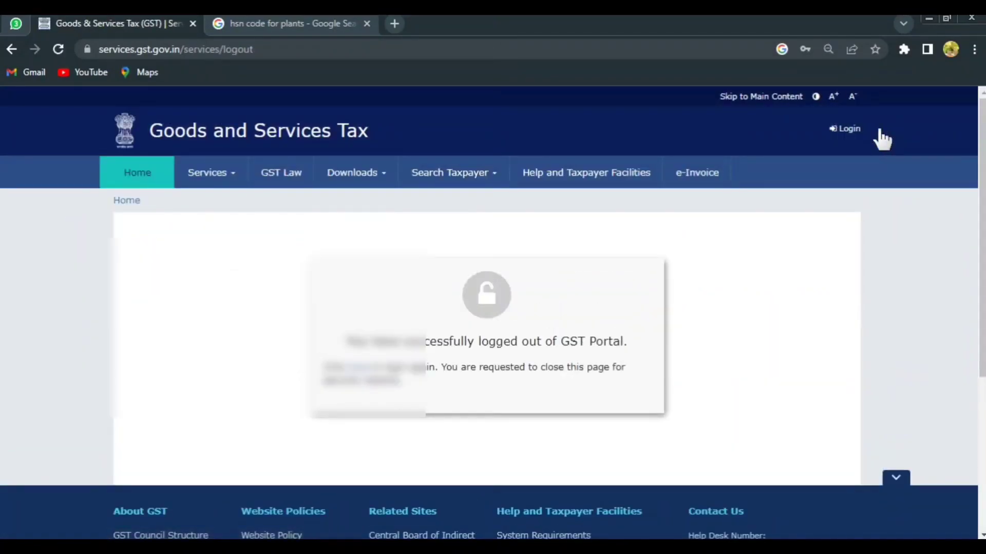